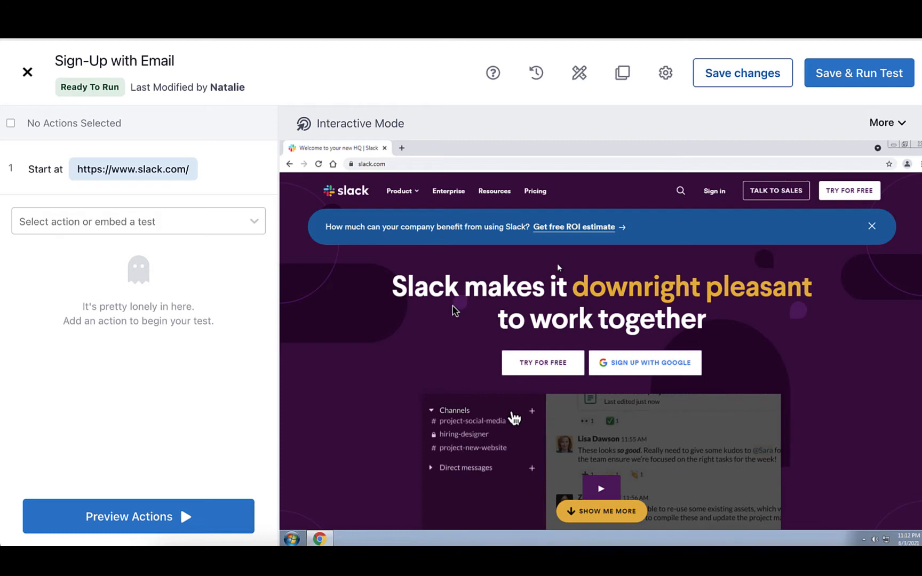
Step: View the virtual machine's desktop and its Start menu by minimizing the browser, and restore the Slack page
left_click(893, 145)
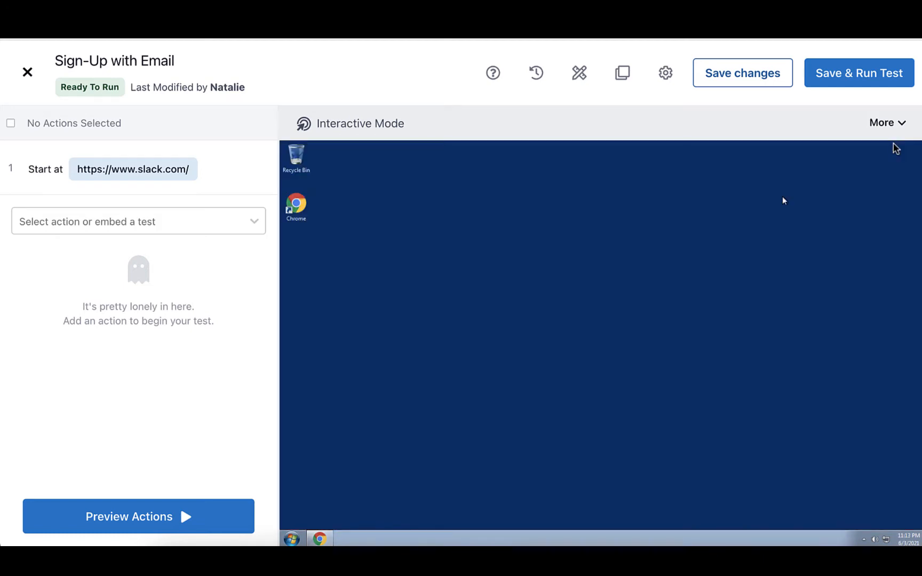
left_click(291, 539)
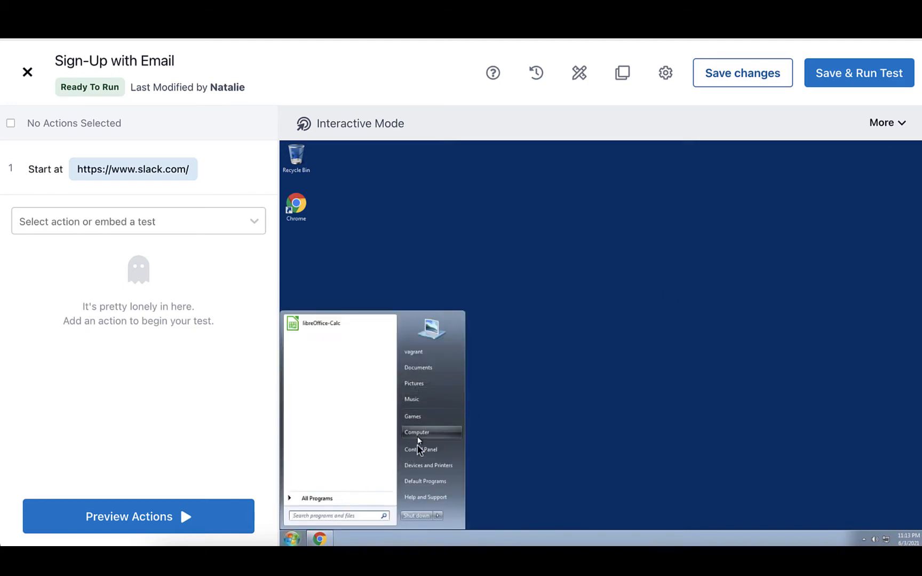
left_click(295, 536)
left_click(318, 539)
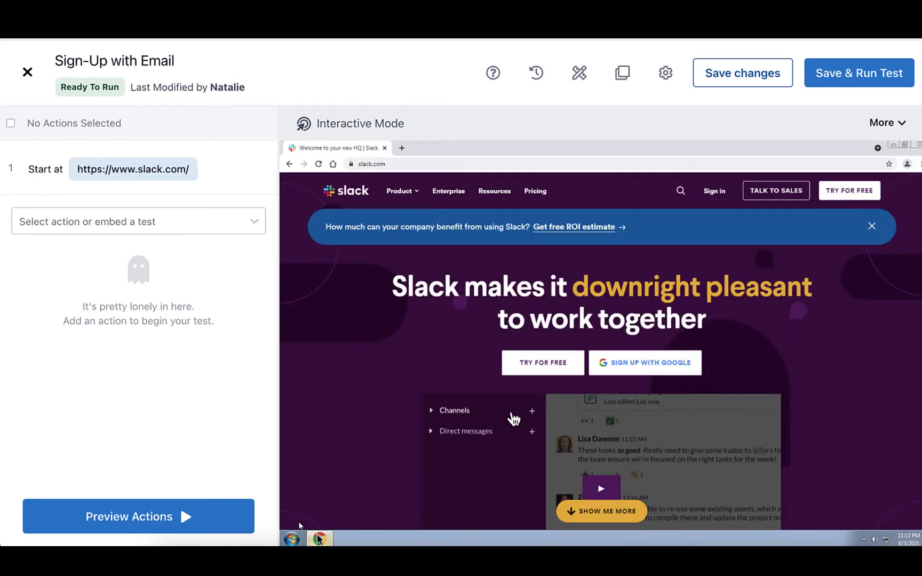
Step: Examine the available test actions, from the Interact group through to the Assert group
left_click(150, 222)
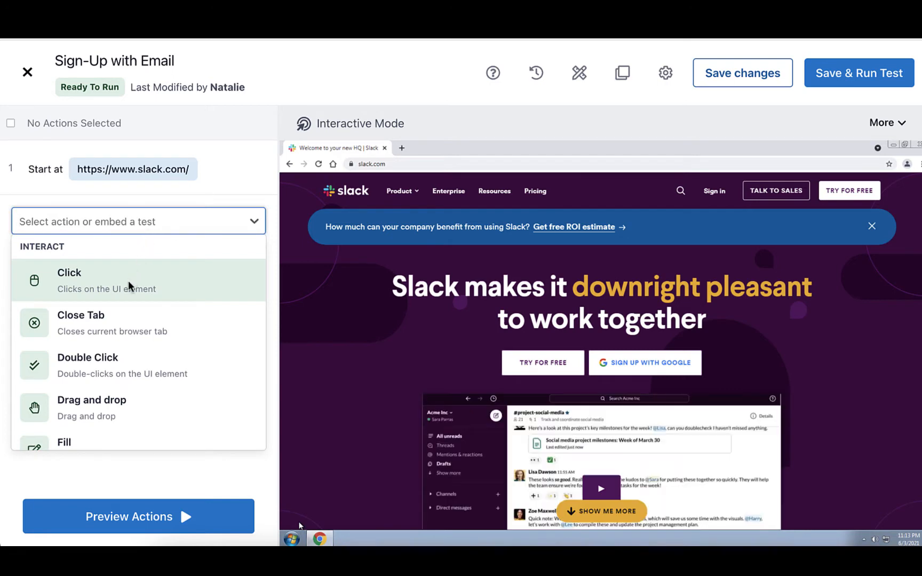
scroll(129, 290, "down", 2)
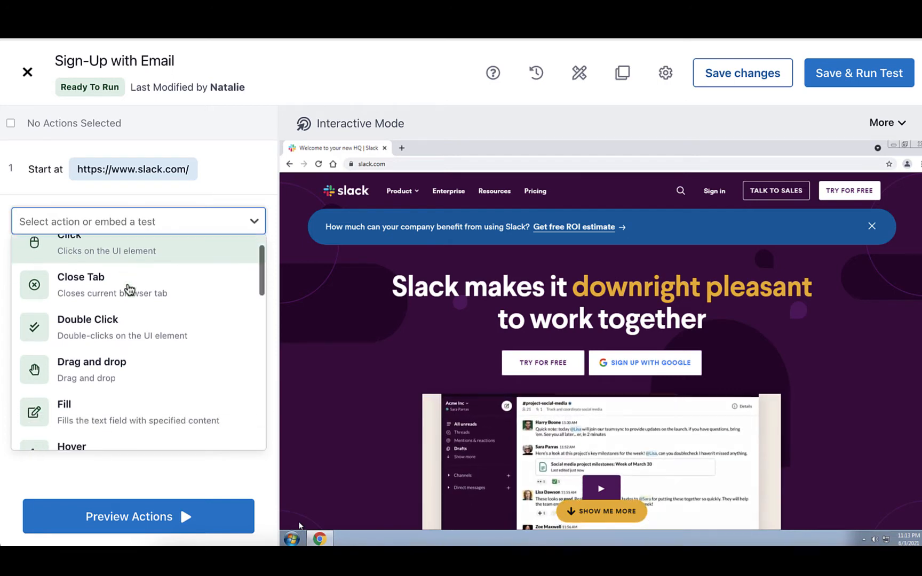
scroll(129, 289, "down", 3)
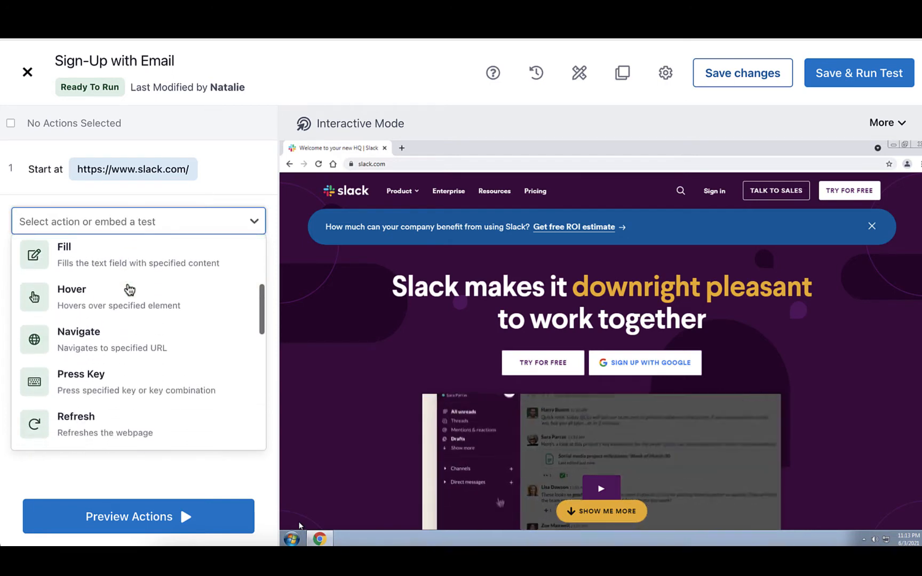
scroll(129, 289, "down", 4)
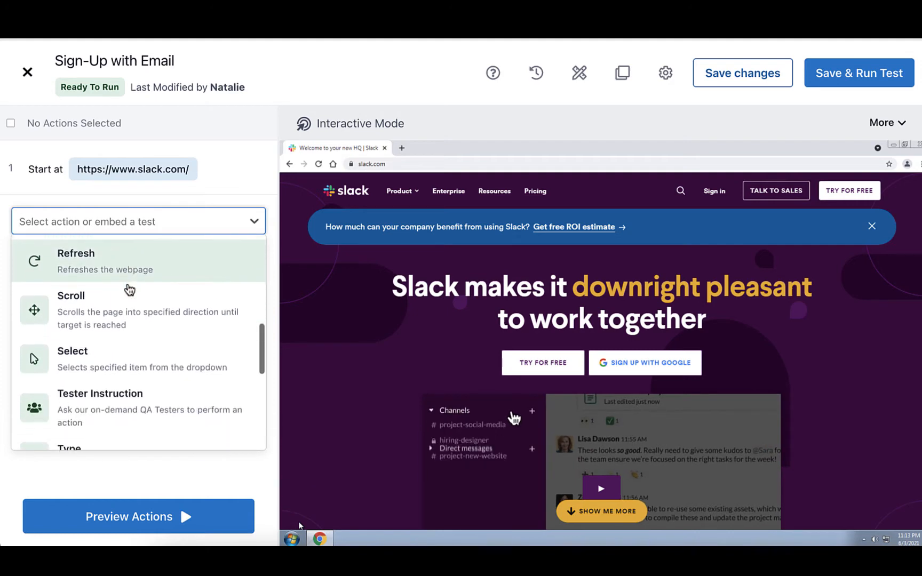
scroll(129, 289, "down", 4)
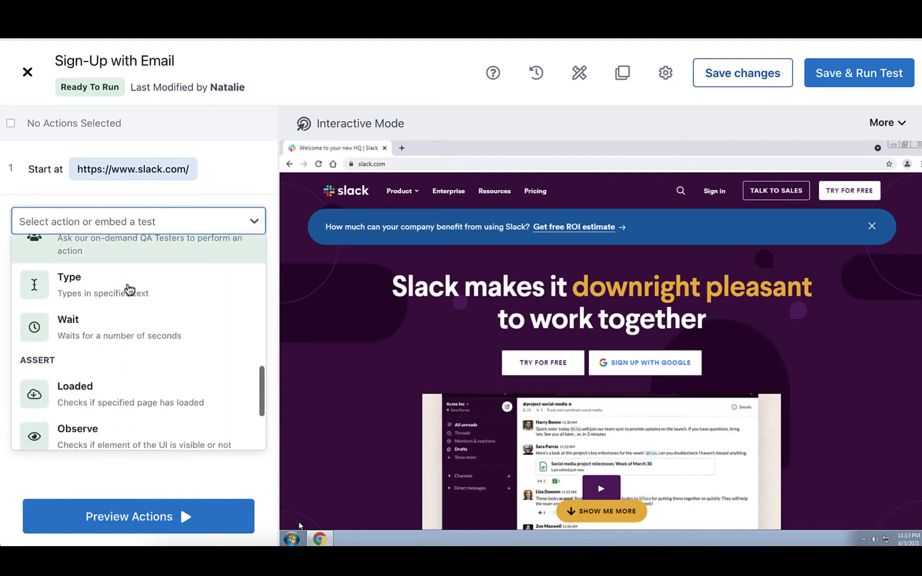
scroll(129, 289, "down", 1)
scroll(127, 266, "up", 2)
left_click(127, 221)
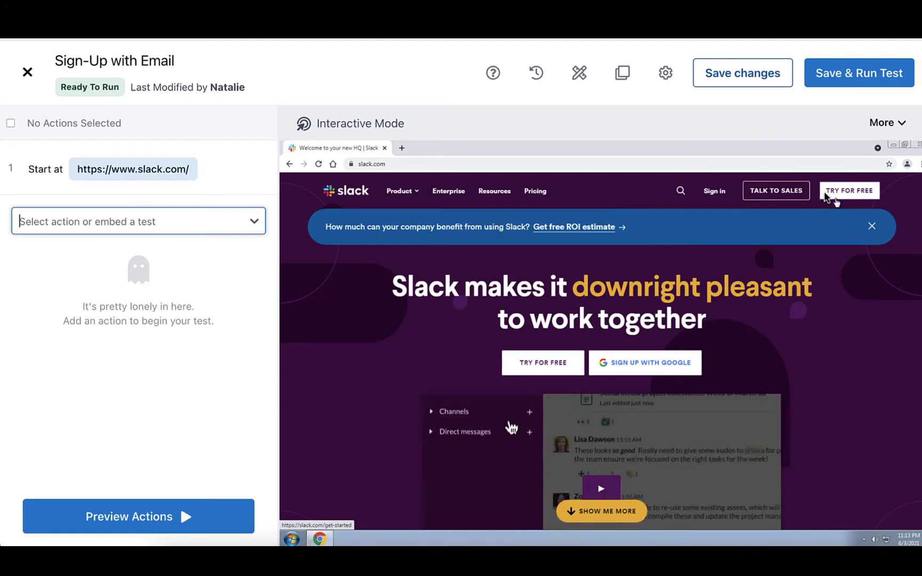
Step: Add a Click action with left-mouse, capture the Slack header's sign-up button as its element and name it "Try for Free"
left_click(217, 223)
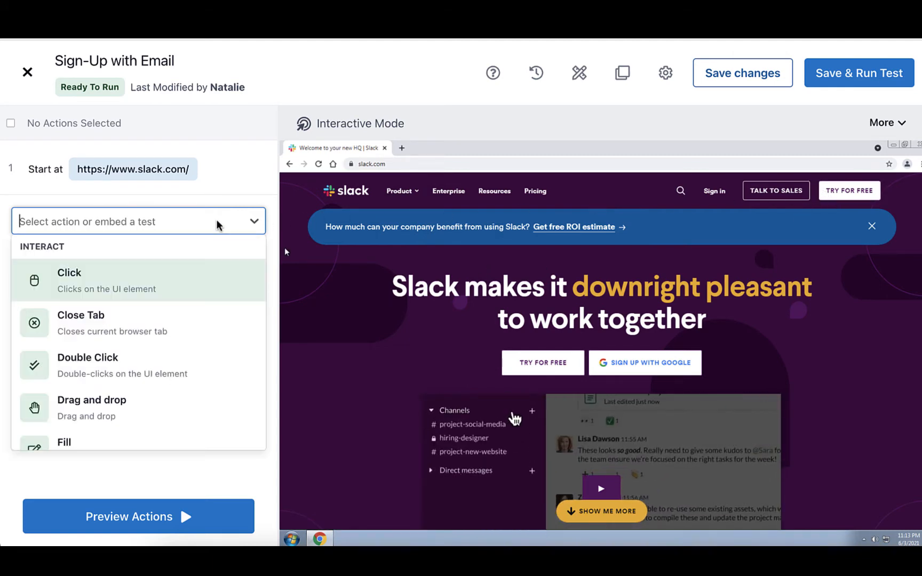
left_click(171, 273)
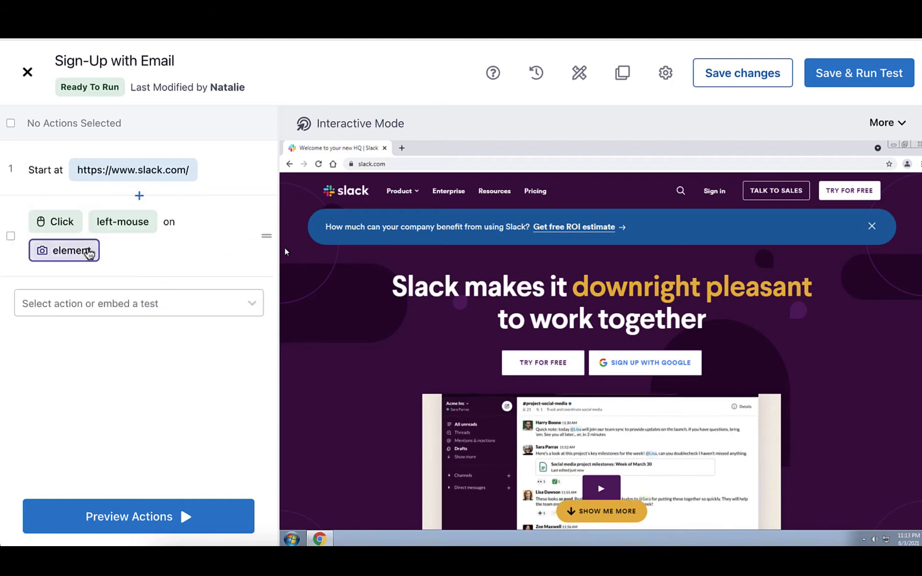
left_click(89, 251)
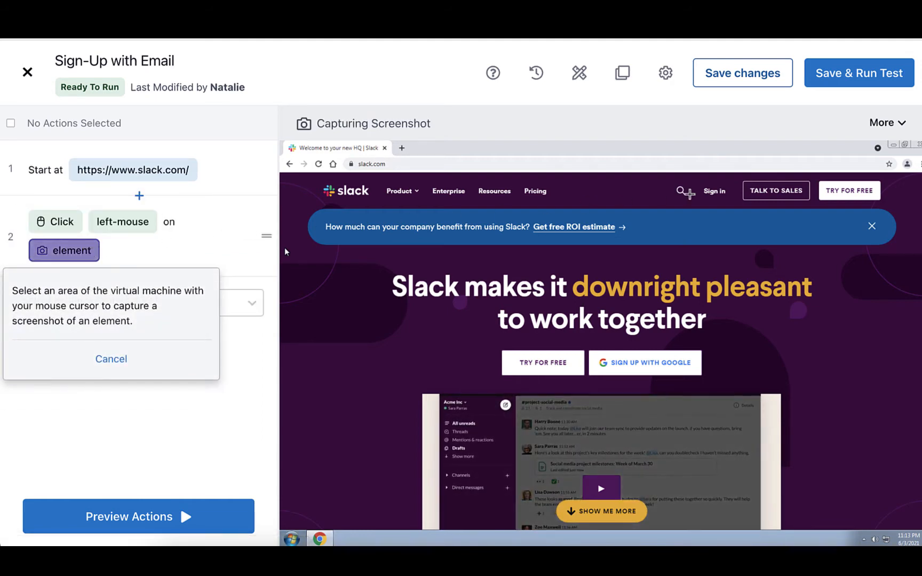
left_click_drag(858, 197, 879, 203)
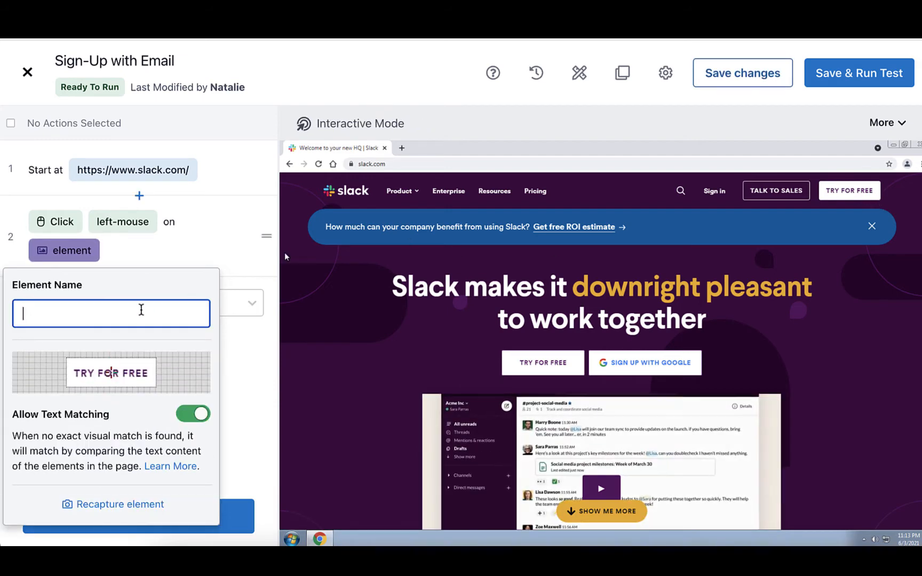
type("Try for Free")
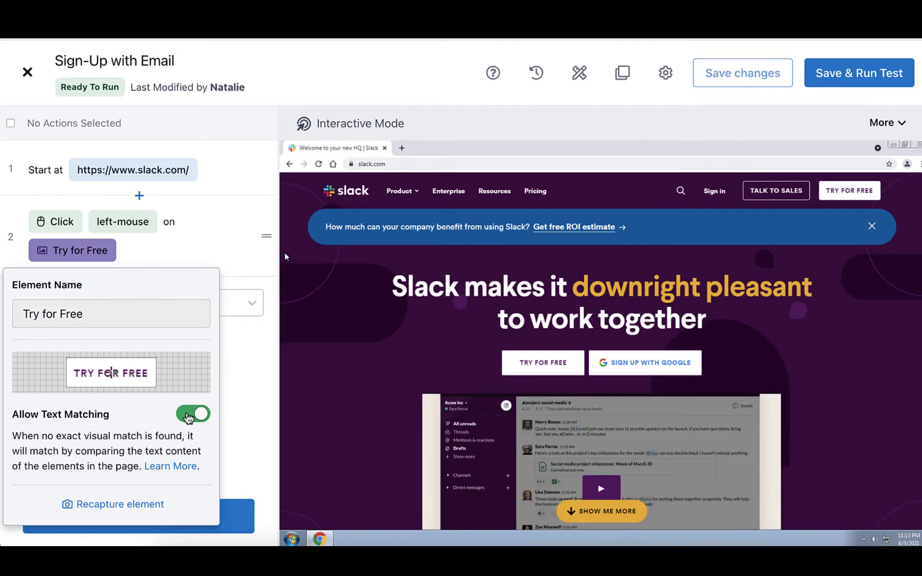
Step: Turn Allow Text Matching off and back on for the Try for Free element, and close its settings
left_click(188, 414)
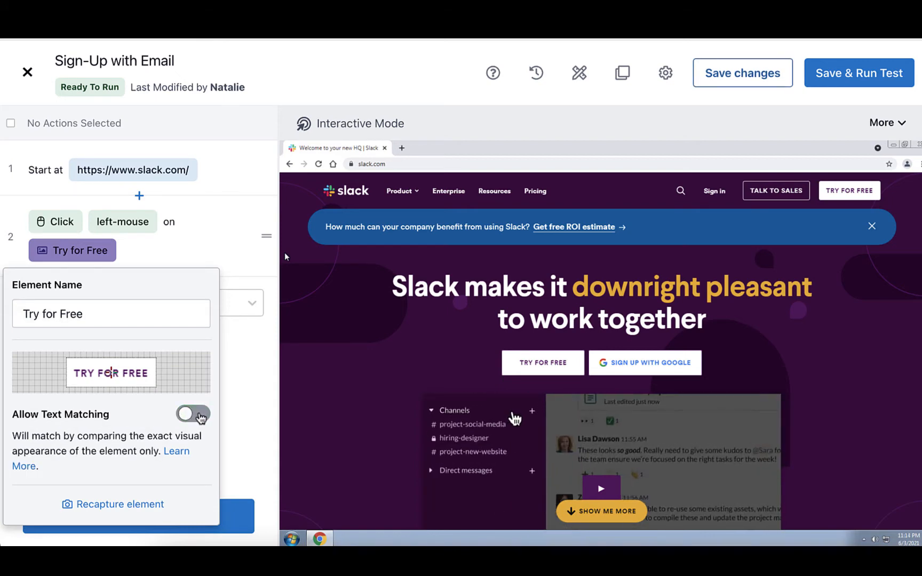
left_click(200, 416)
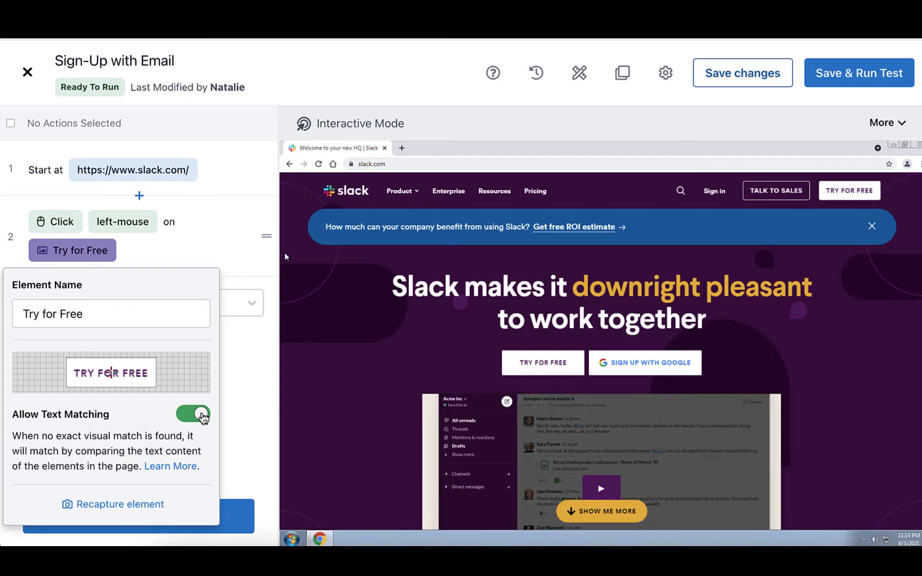
left_click(245, 353)
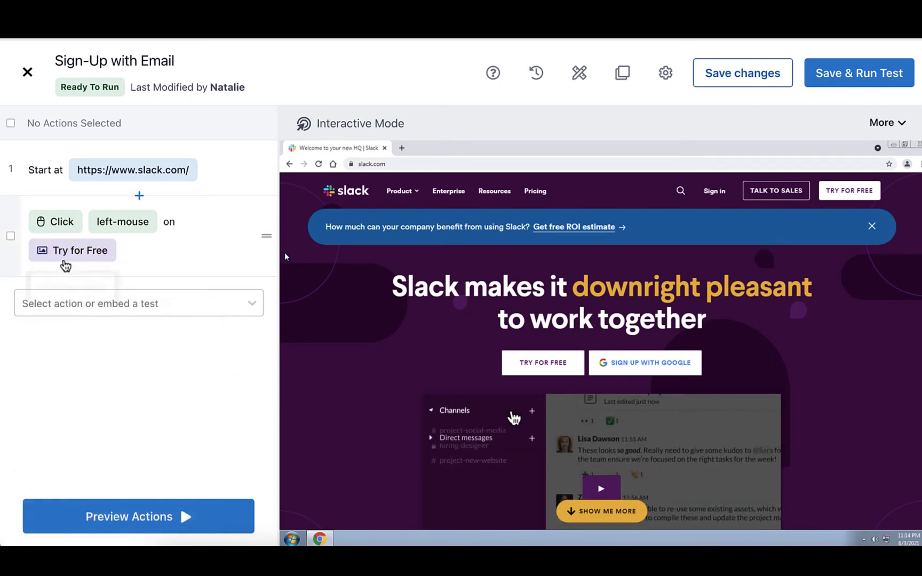
Step: Preview only the Try for Free action in the virtual machine and clear its selection
left_click(10, 235)
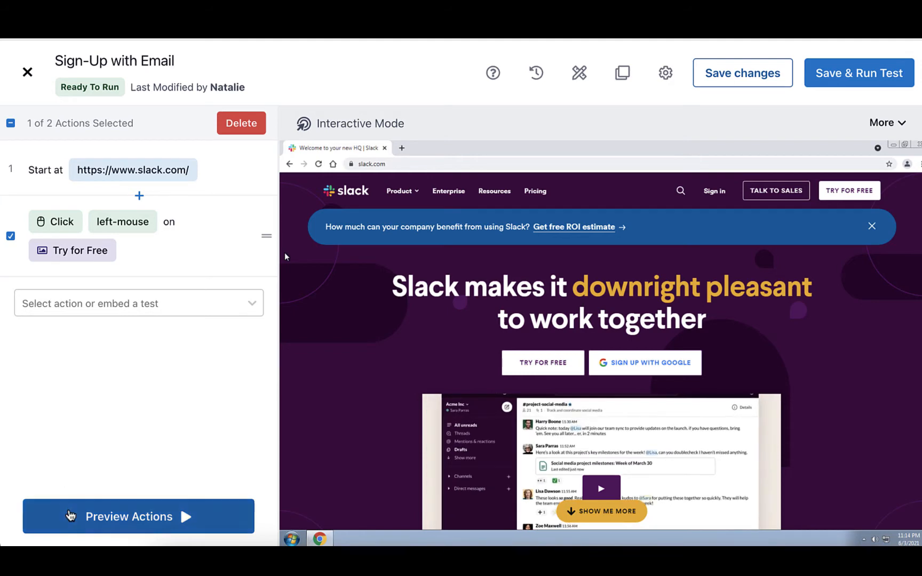
left_click(69, 515)
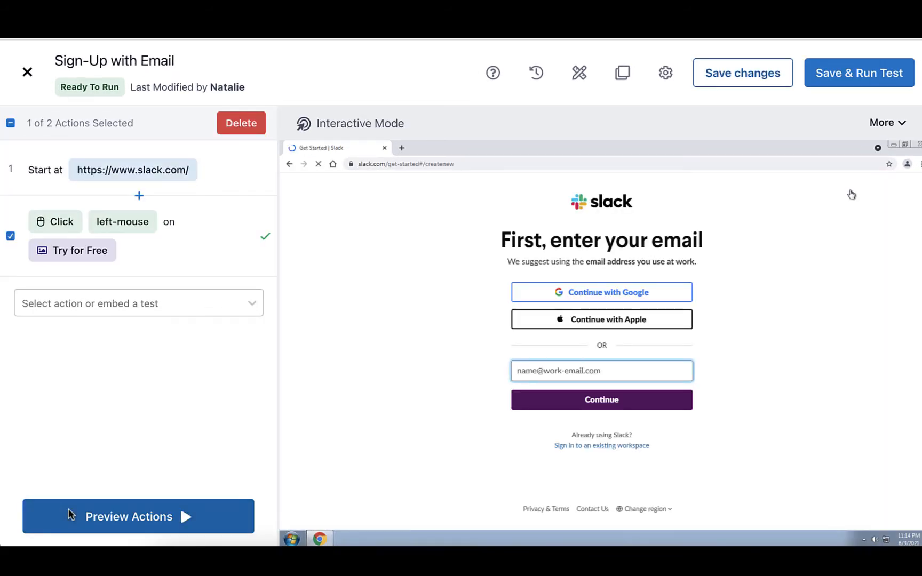
left_click(10, 237)
Step: Add a Fill action, capture Slack's work email input box as its element and name it "Email field"
left_click(45, 302)
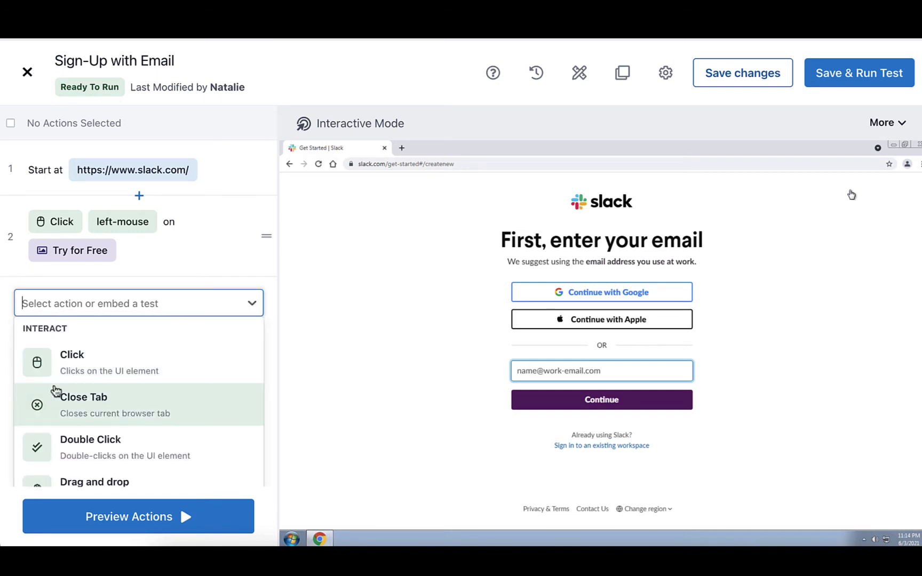
scroll(55, 391, "down", 2)
left_click(65, 422)
left_click(106, 304)
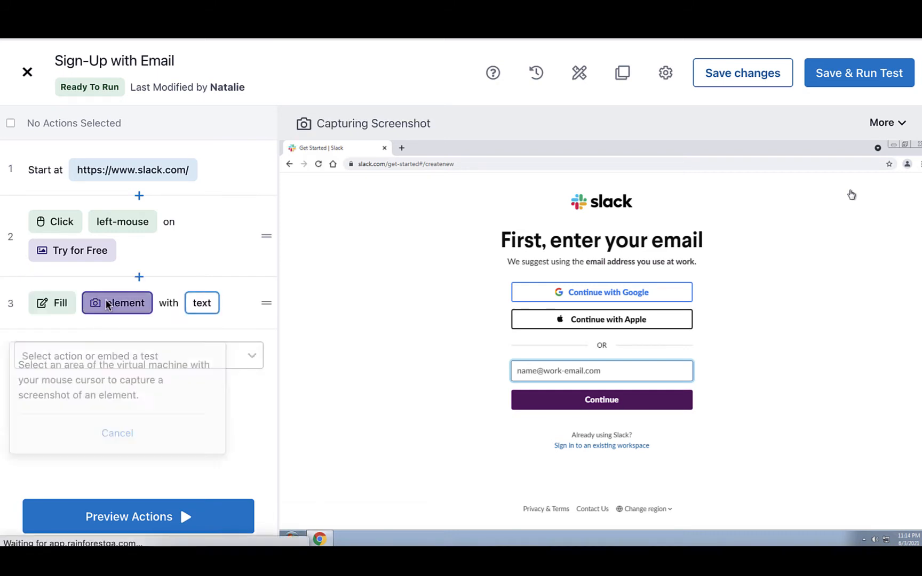
left_click_drag(505, 352, 699, 384)
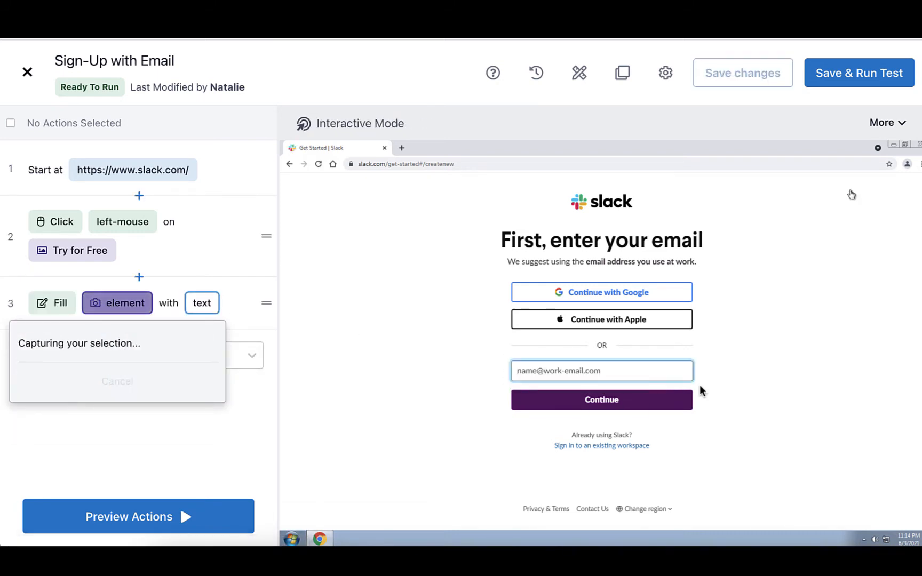
type("Email fi")
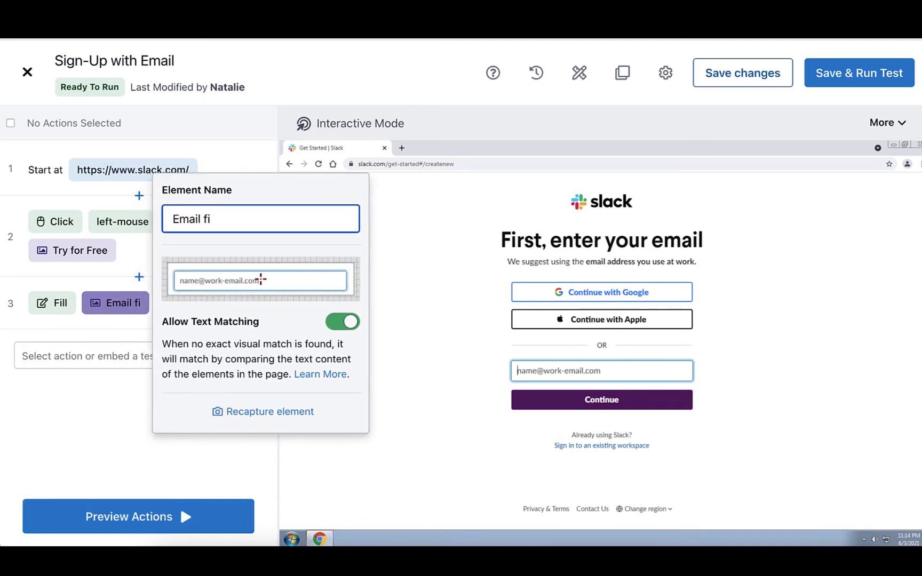
type("eld")
key("Return")
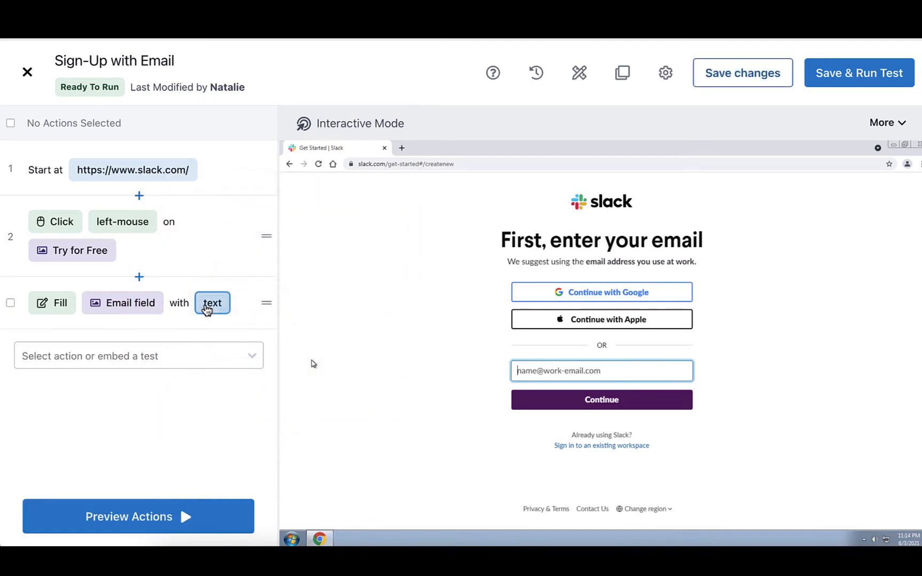
Step: Set the Fill action's text to the built-in random test data value {{random.email}}
left_click(207, 309)
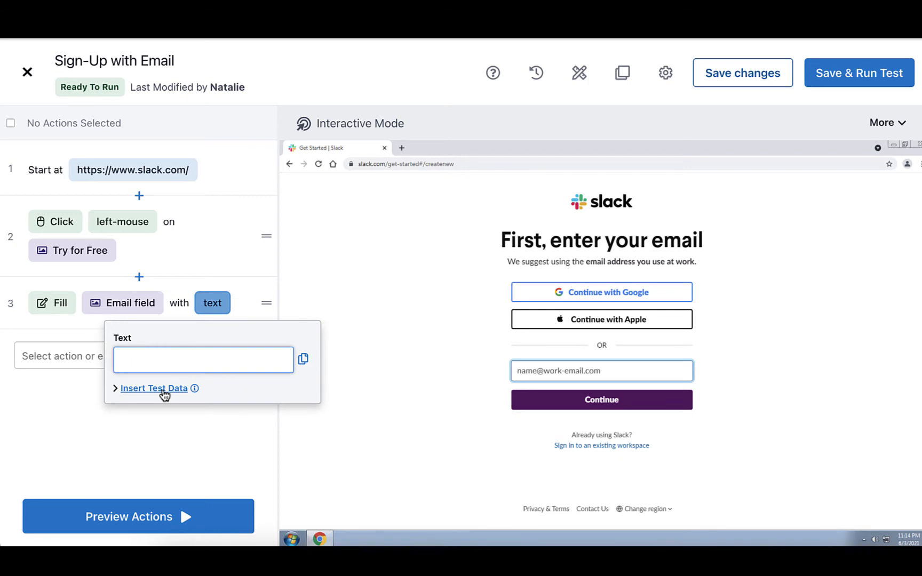
left_click(160, 389)
left_click(250, 354)
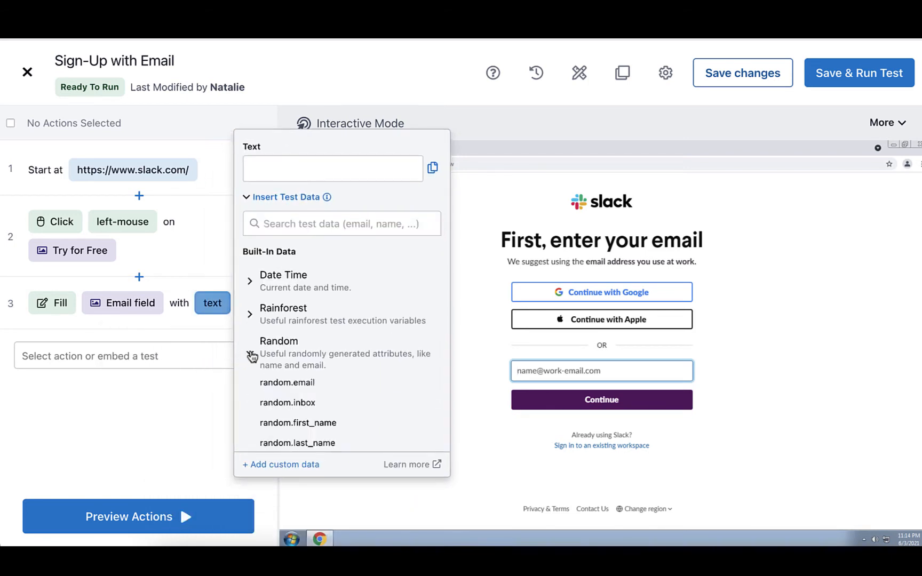
left_click(262, 367)
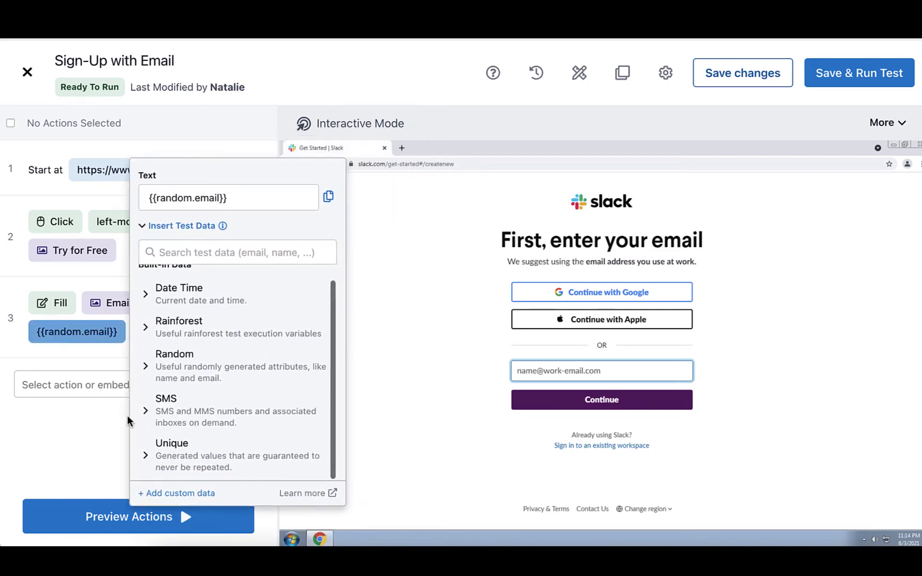
left_click(105, 423)
Step: Preview only the Email field Fill action in the virtual machine and clear its selection
left_click(10, 317)
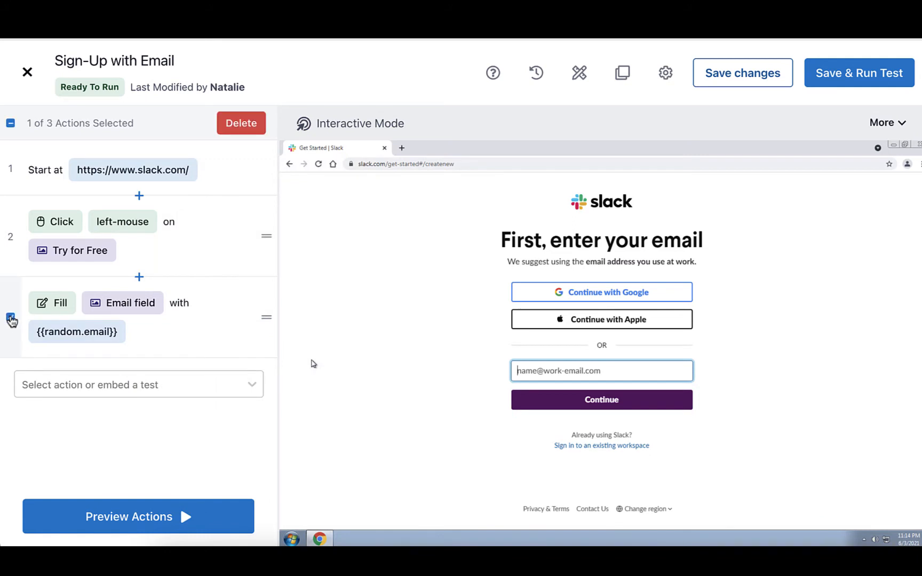
left_click(51, 519)
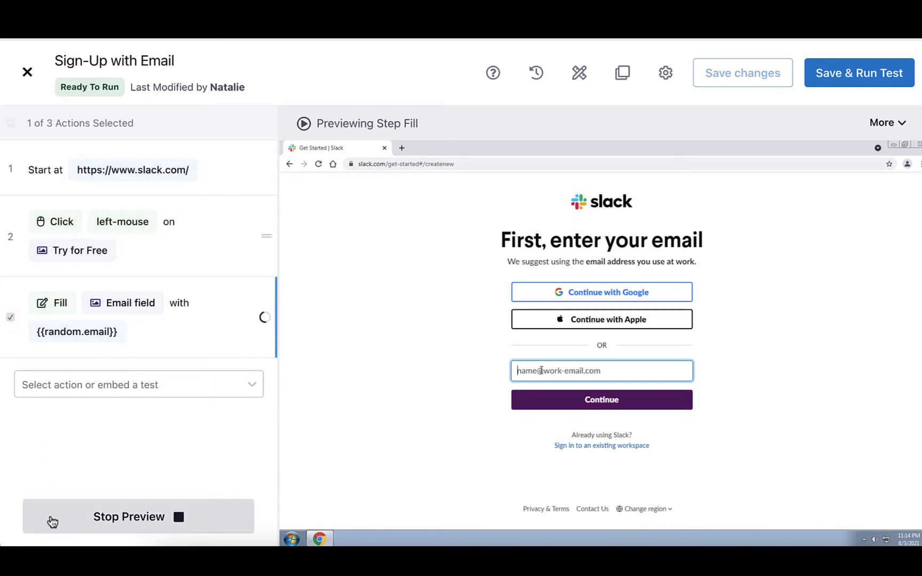
left_click(9, 317)
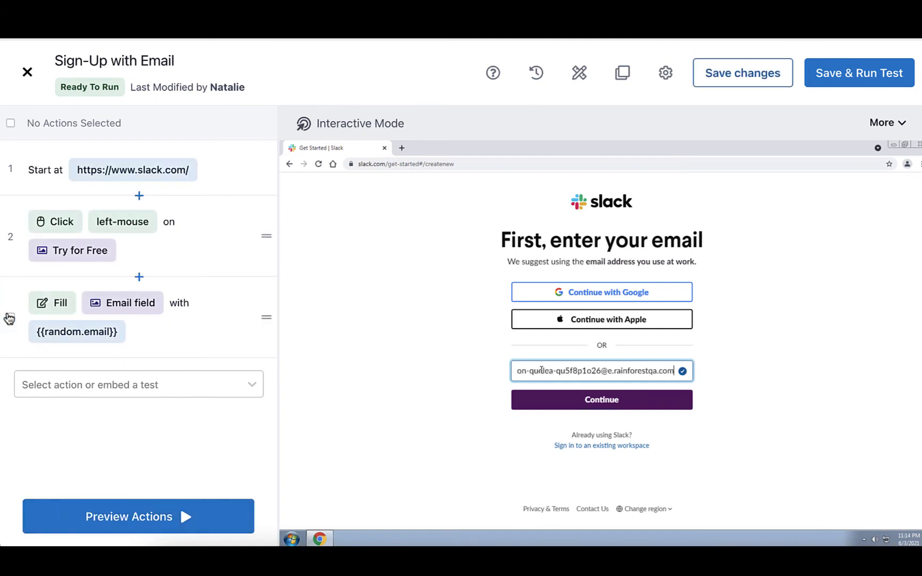
Step: Add a left-mouse Click action, capture the purple button below the email box as its element and name it "Continue"
left_click(38, 385)
left_click(39, 385)
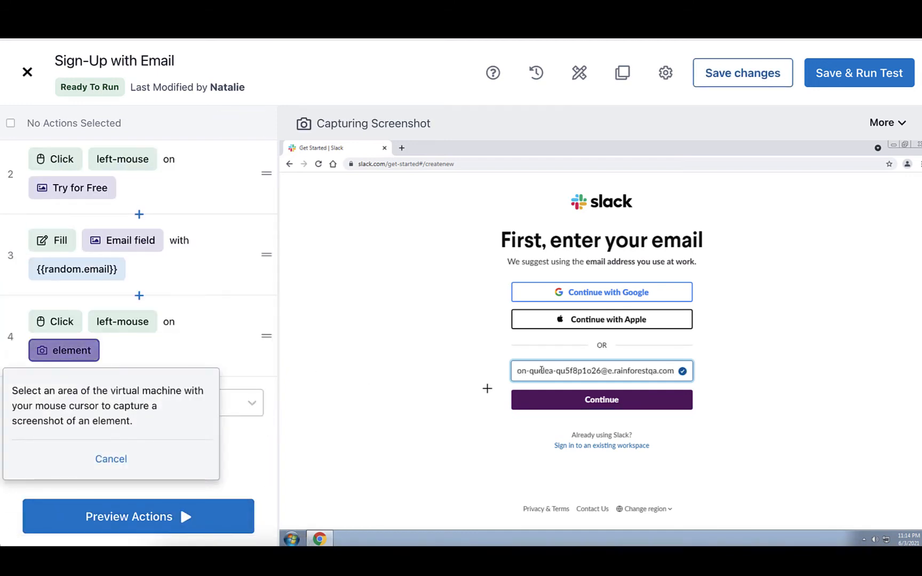
left_click_drag(516, 391, 672, 409)
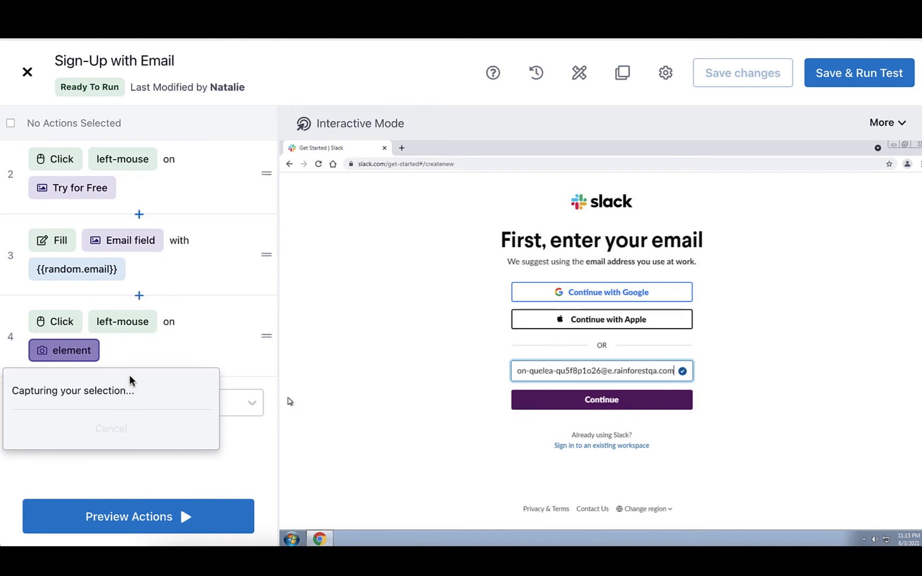
left_click(64, 125)
type("Continue")
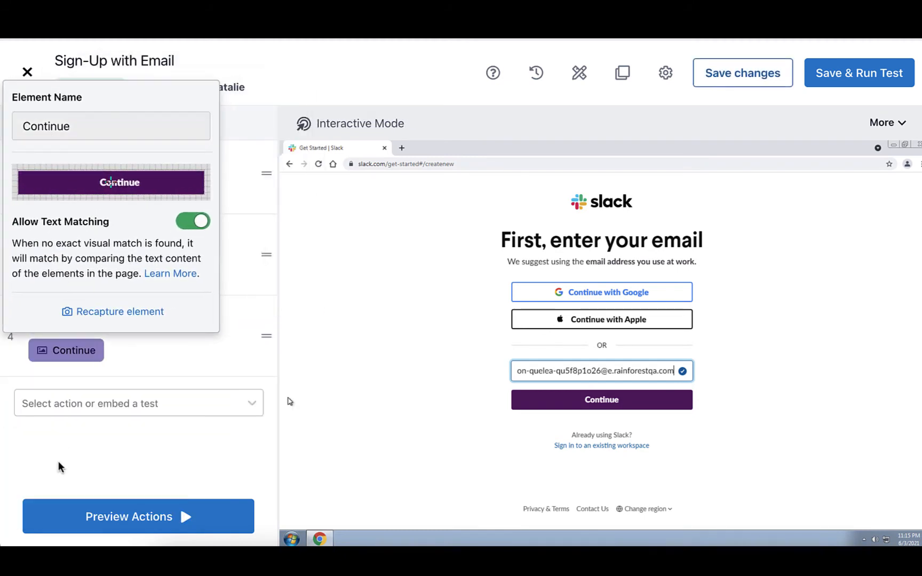
left_click(57, 466)
Step: Preview only the Continue action in the virtual machine and clear its selection
left_click(10, 337)
left_click(76, 530)
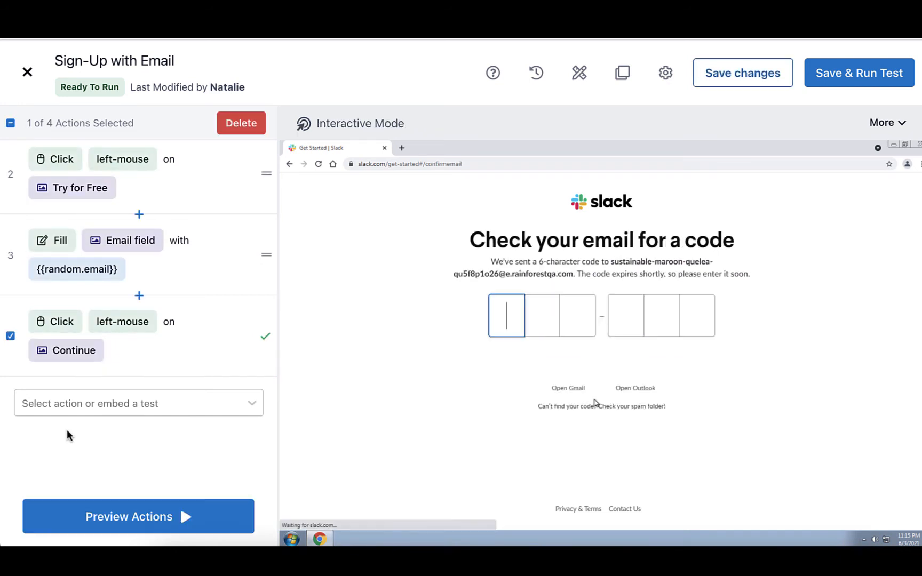
left_click(10, 337)
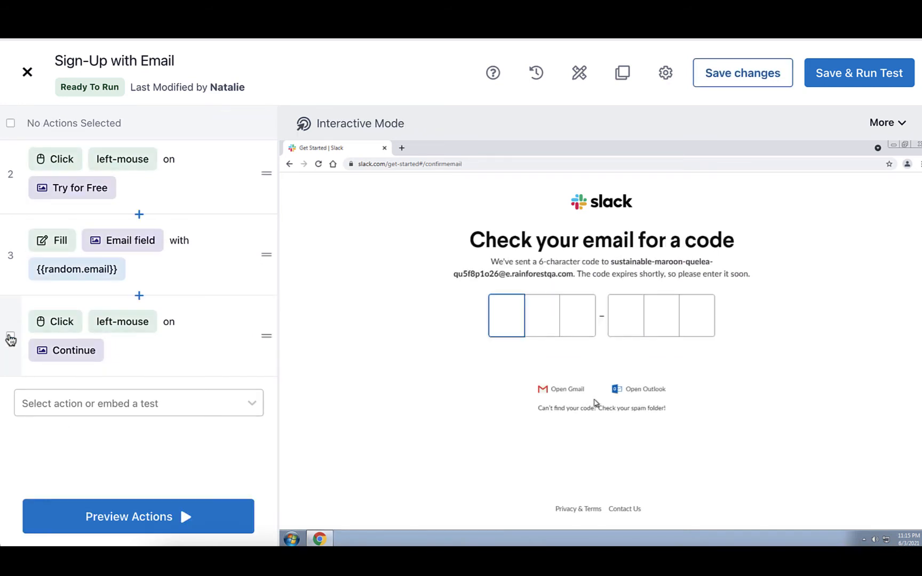
Step: Add a Navigate action and set its URL to the built-in random test data value {{random.inbox}}
left_click(47, 396)
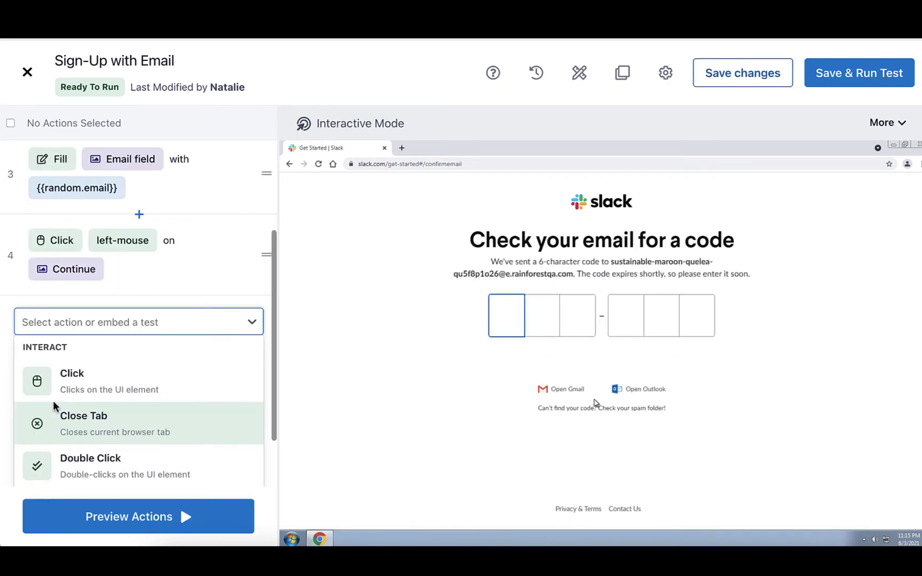
scroll(64, 411, "down", 3)
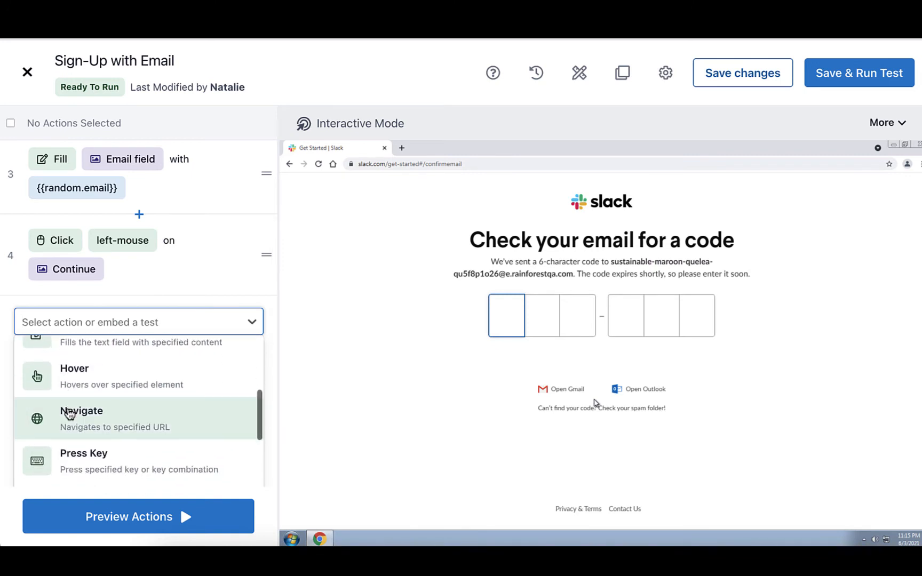
left_click(69, 413)
left_click(133, 328)
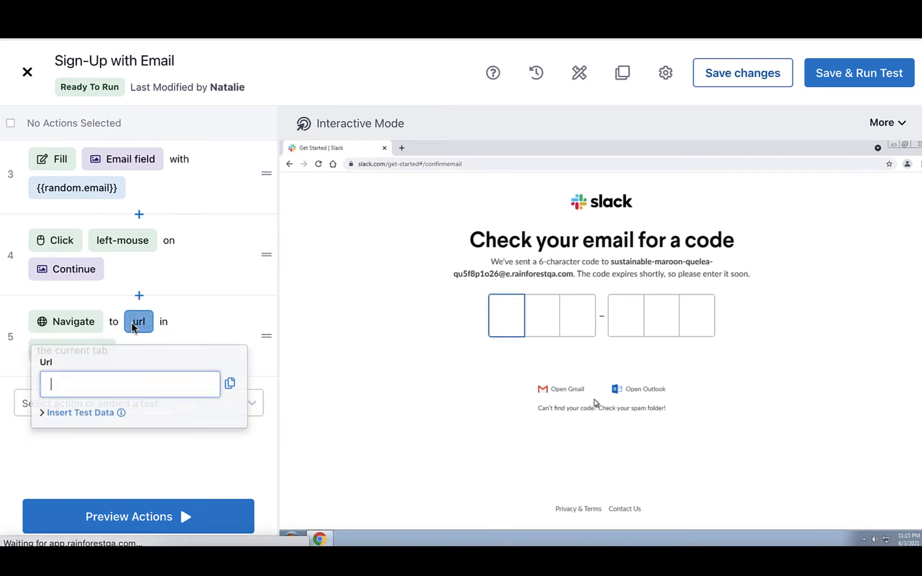
left_click(95, 409)
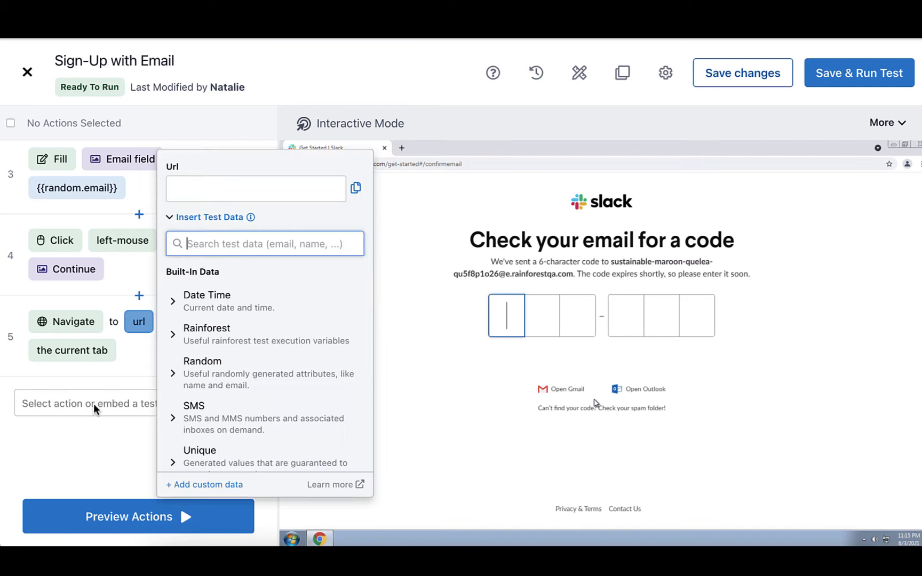
left_click(173, 374)
scroll(176, 381, "down", 1)
left_click(187, 393)
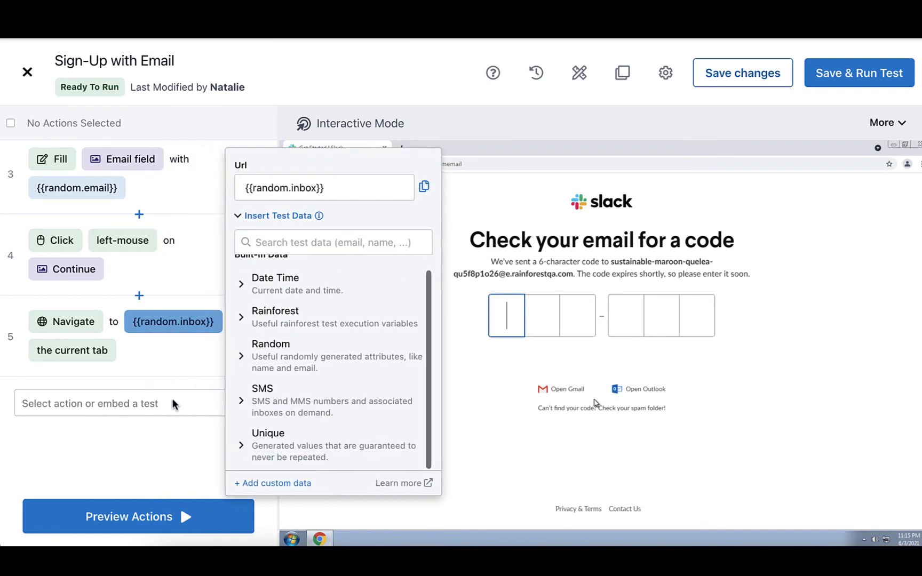
left_click(137, 432)
Step: Set the {{random.inbox}} Navigate action to open in a new tab and preview only that action in the virtual machine
left_click(80, 353)
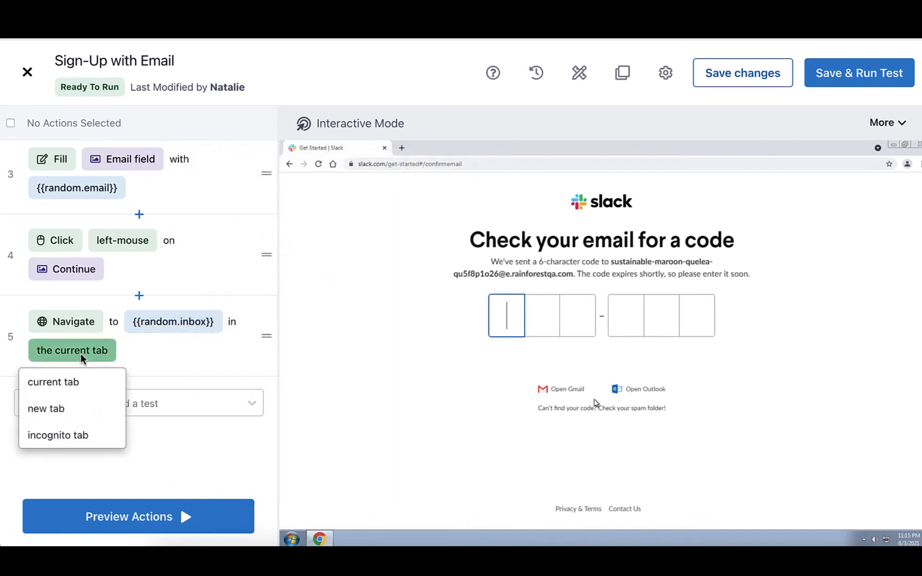
left_click(59, 407)
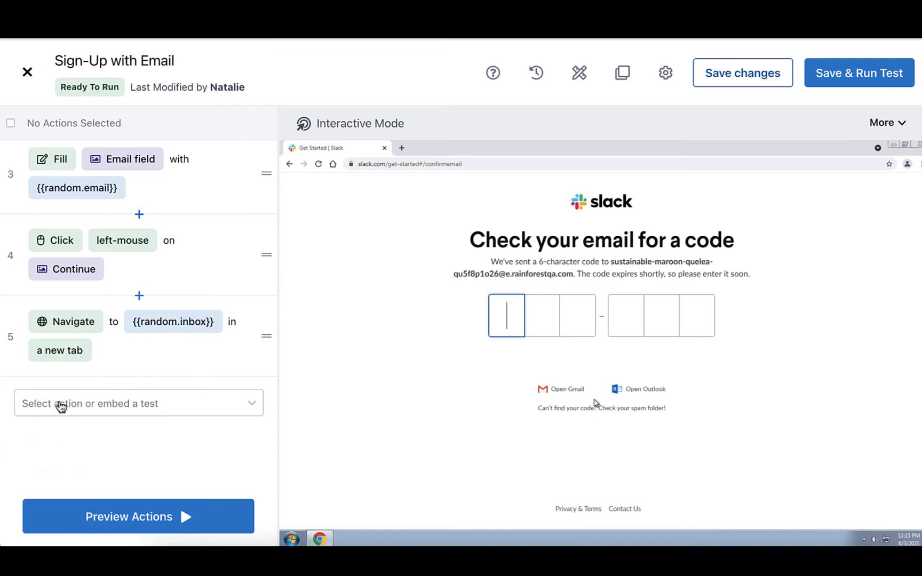
left_click(10, 336)
left_click(54, 515)
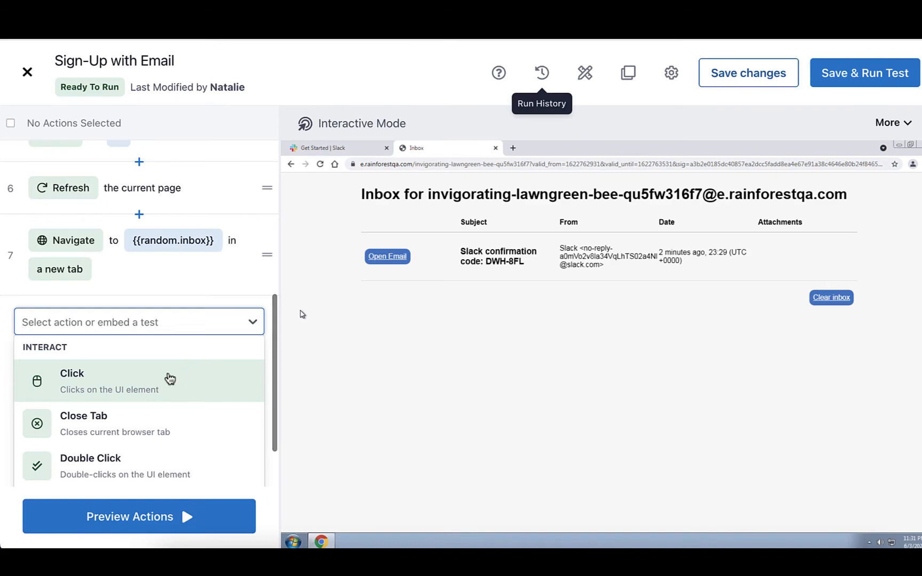
Step: Add a left-mouse Click action, capture the inbox's Open Email button as its element and name it "Open"
left_click(170, 379)
left_click(84, 352)
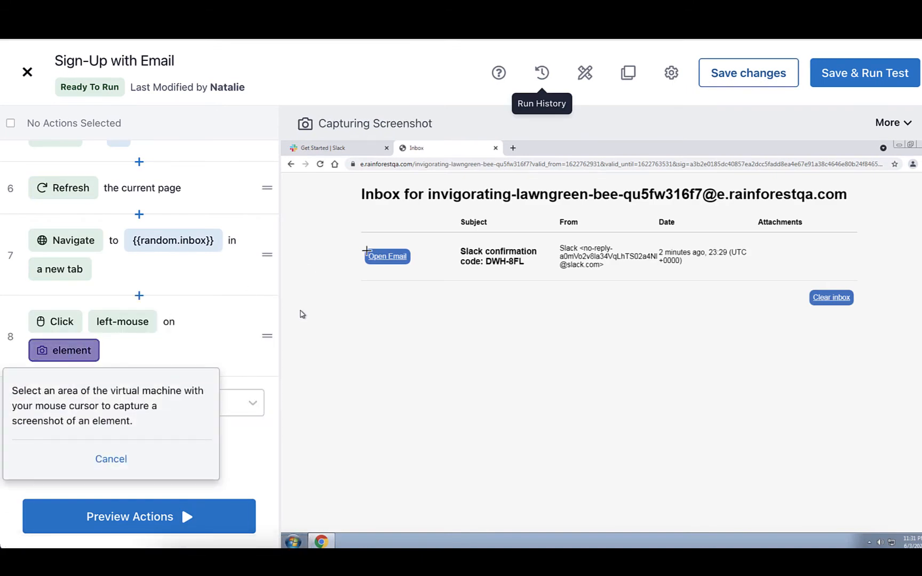
left_click_drag(366, 250, 412, 265)
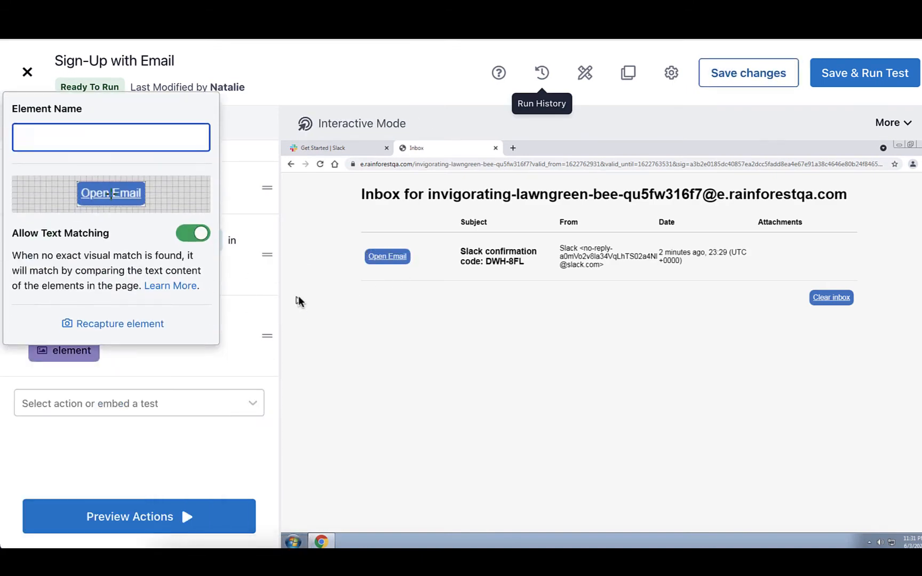
type("Open")
key("Return")
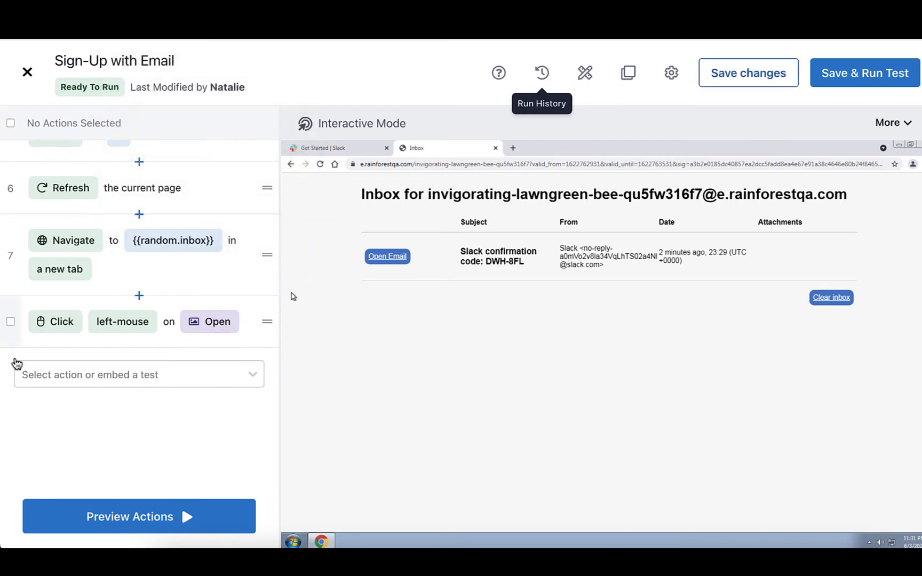
Step: Preview only the Open action in the virtual machine and clear its selection
left_click(91, 515)
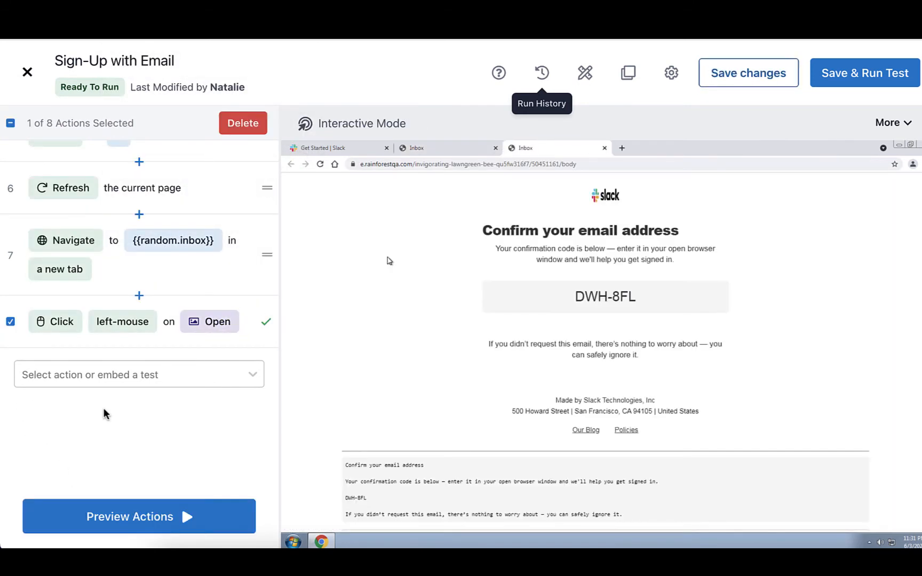
left_click(10, 323)
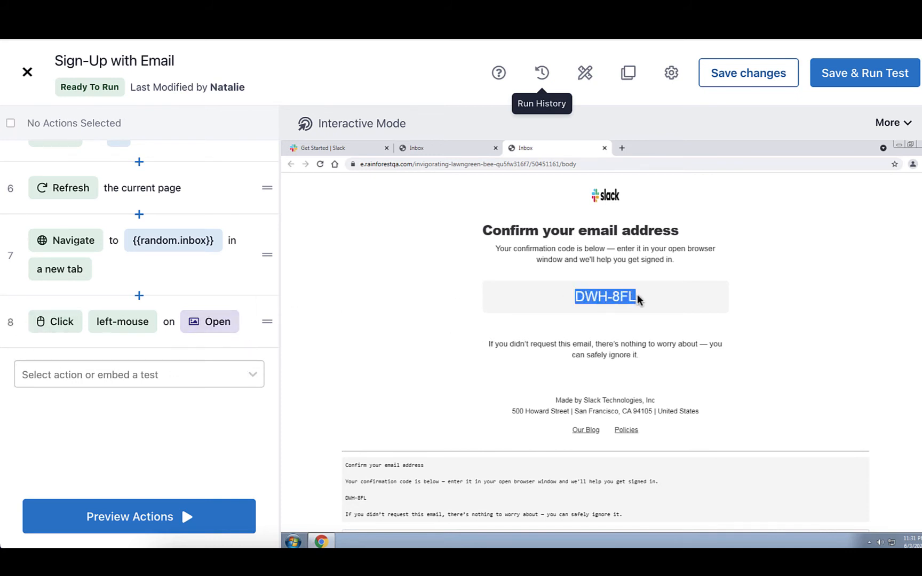
left_click(572, 297)
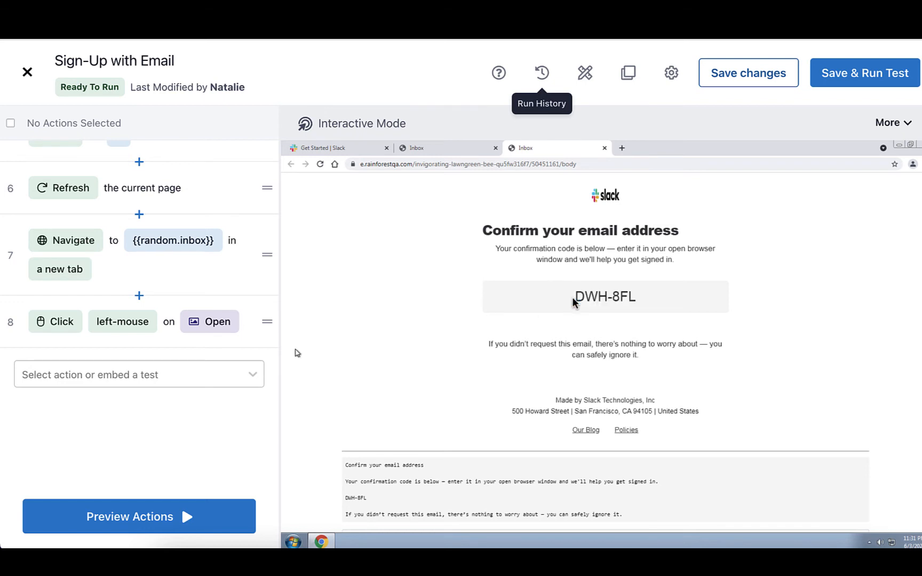
Step: Add a Tester Instruction action reading "Copy the code, and go back to the Slack tab to paste it."
left_click(230, 371)
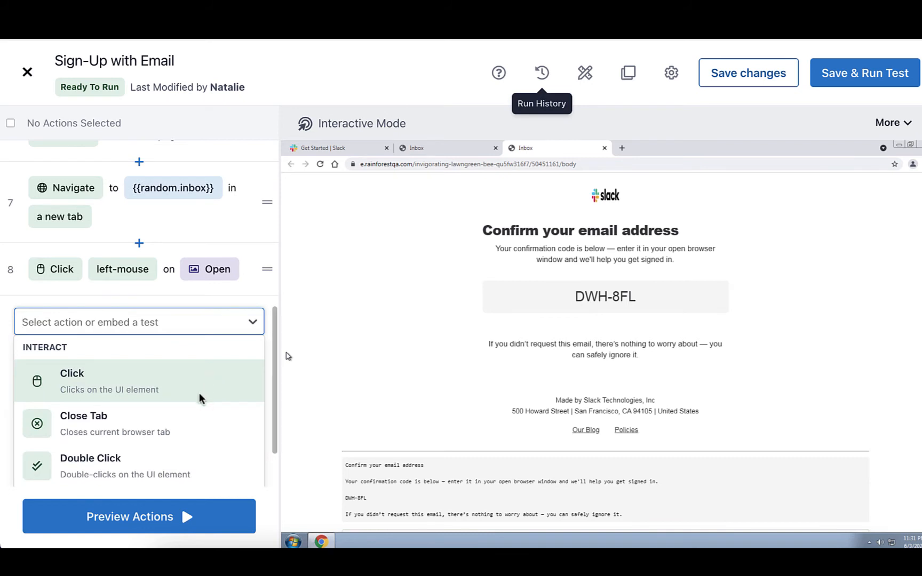
scroll(200, 402, "down", 6)
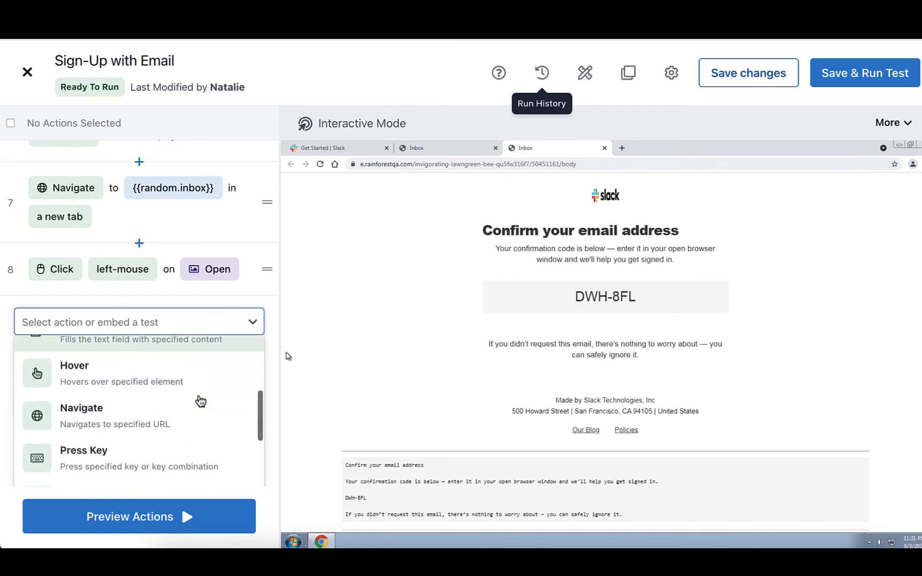
scroll(200, 402, "down", 5)
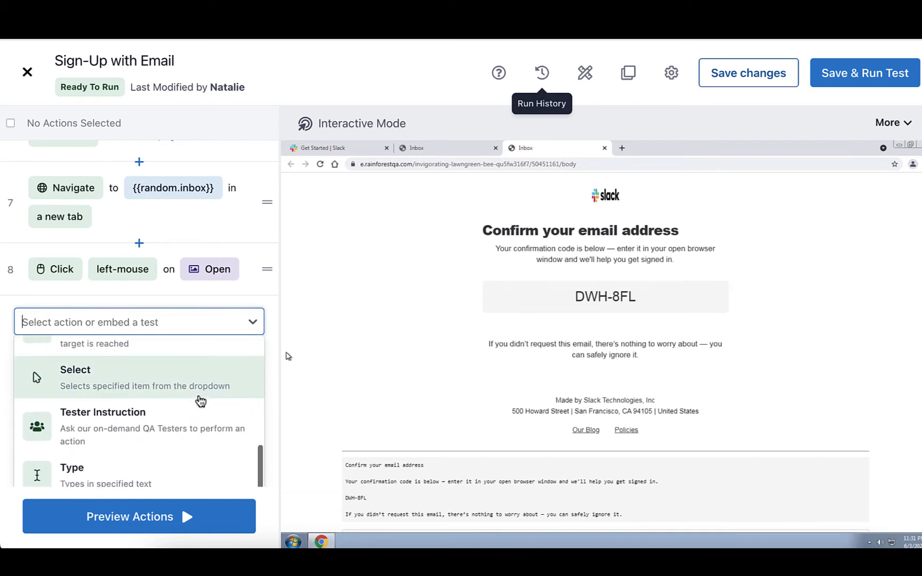
left_click(143, 421)
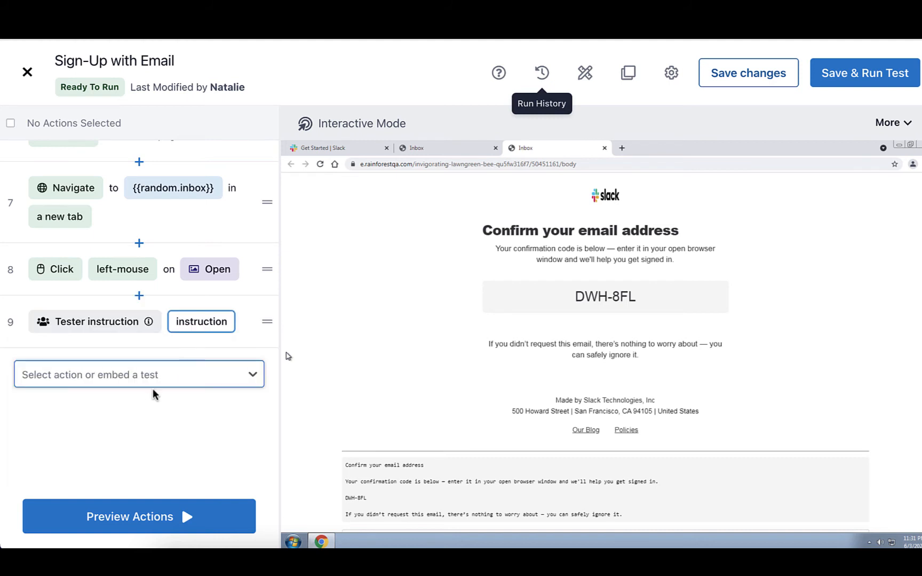
left_click(183, 323)
type("Co")
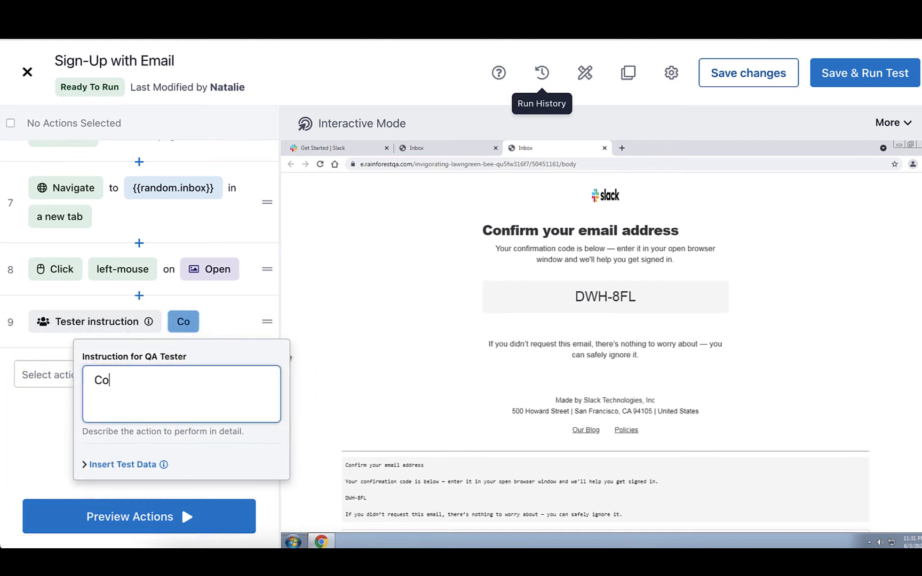
type("py the code, an")
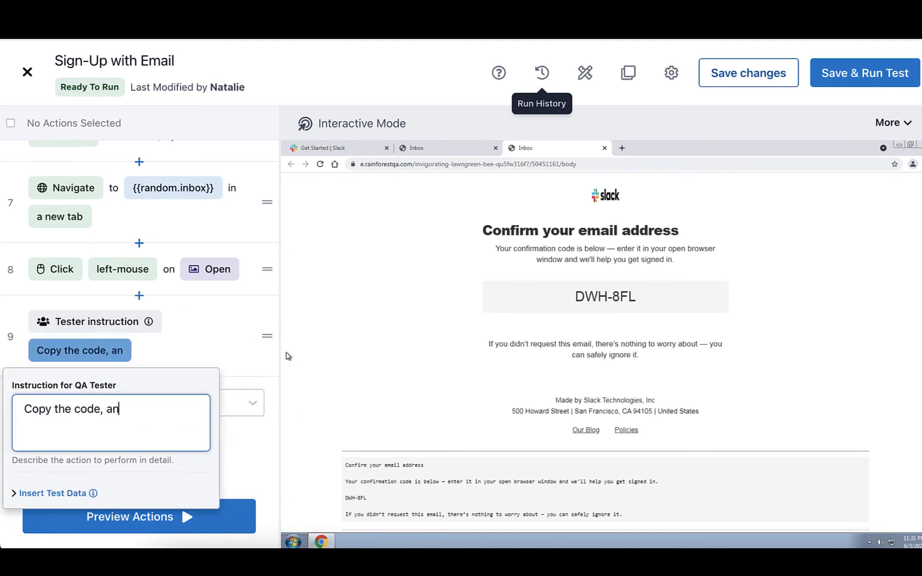
type("d go back to the Slack tab to paste it.")
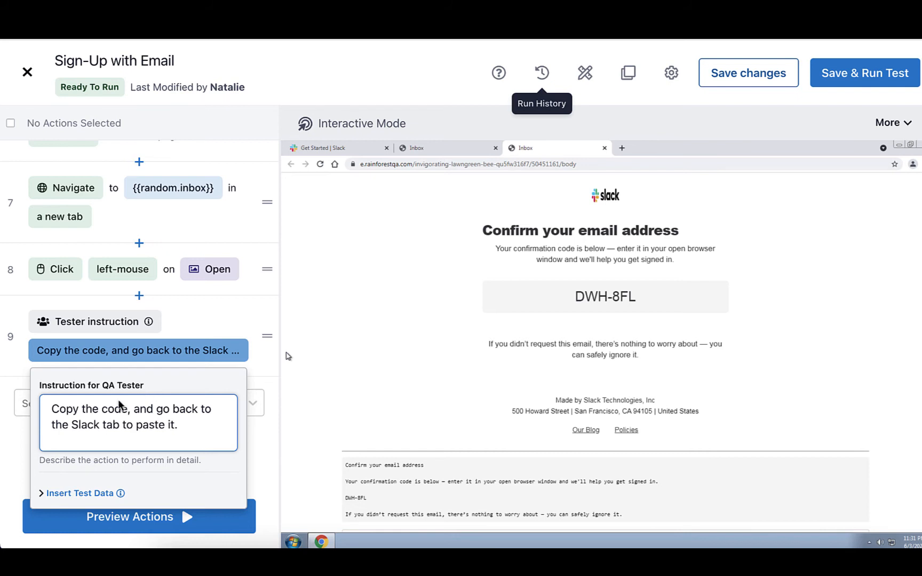
left_click(16, 440)
Step: Delete the Tester Instruction action from the test
left_click(11, 337)
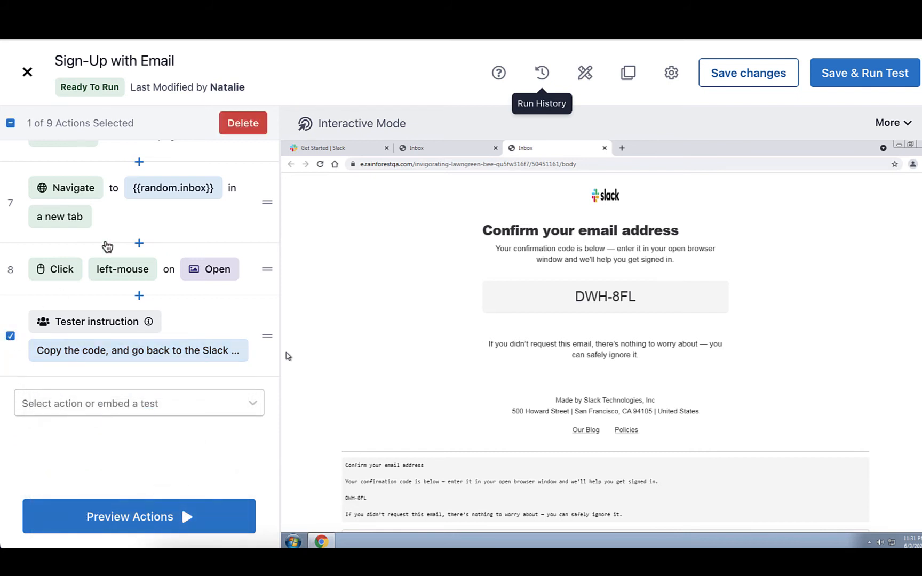
left_click(228, 125)
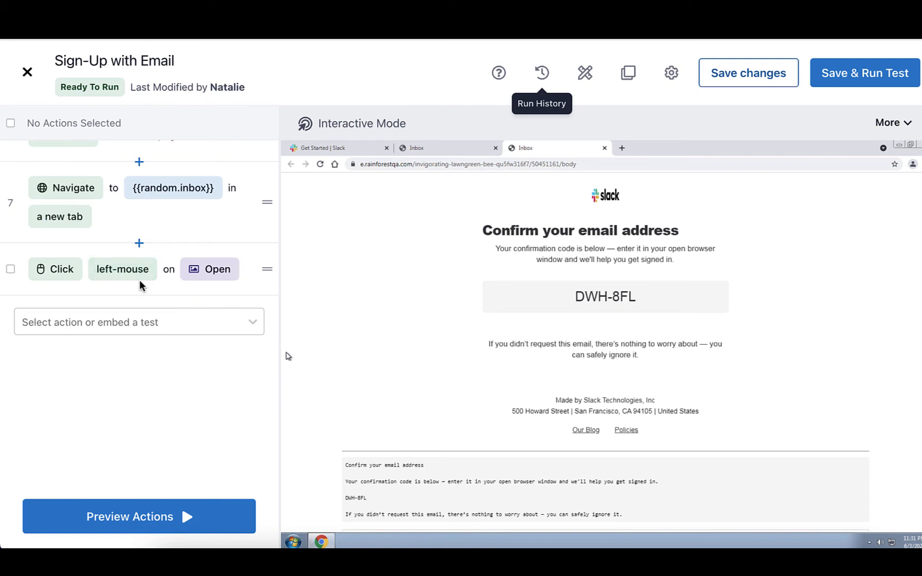
Step: Add a Drag and drop action, capture the strip along the confirmation code box's upper edge as its source and name it "Left side of code"
left_click(125, 316)
scroll(117, 377, "down", 3)
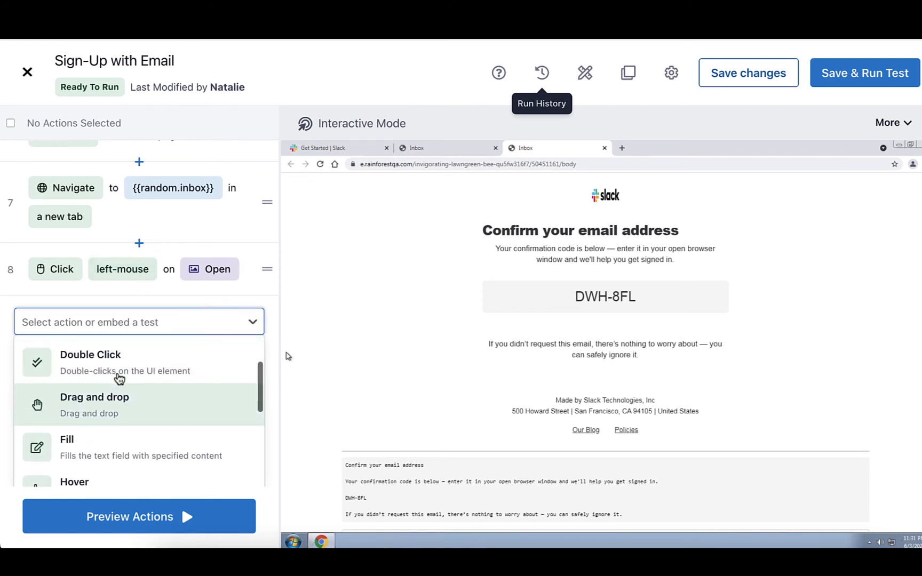
left_click(92, 409)
left_click(149, 325)
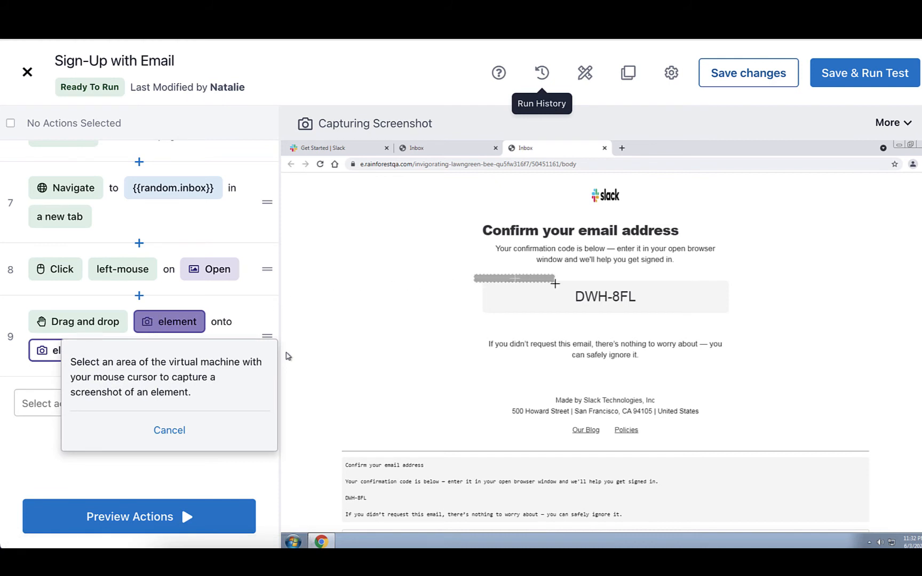
left_click_drag(555, 284, 734, 292)
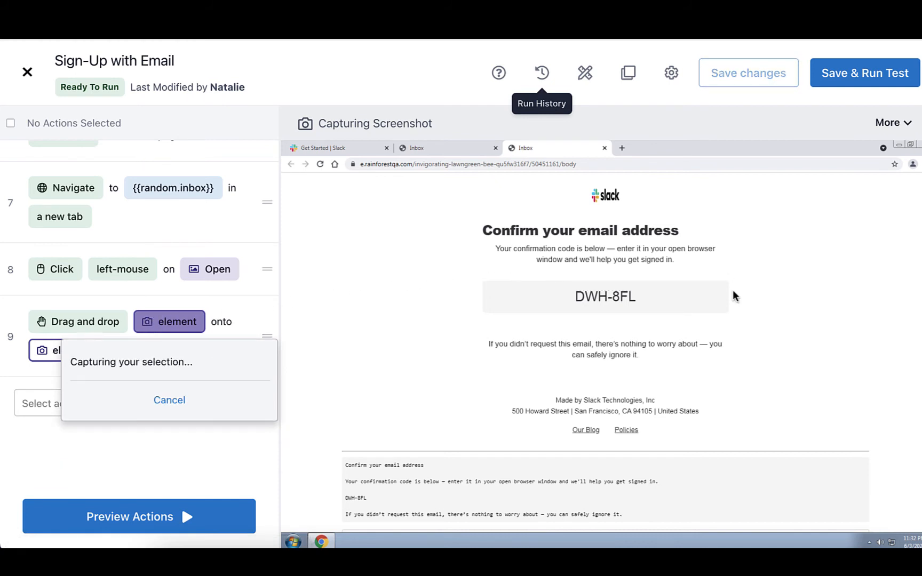
type("Left side of code")
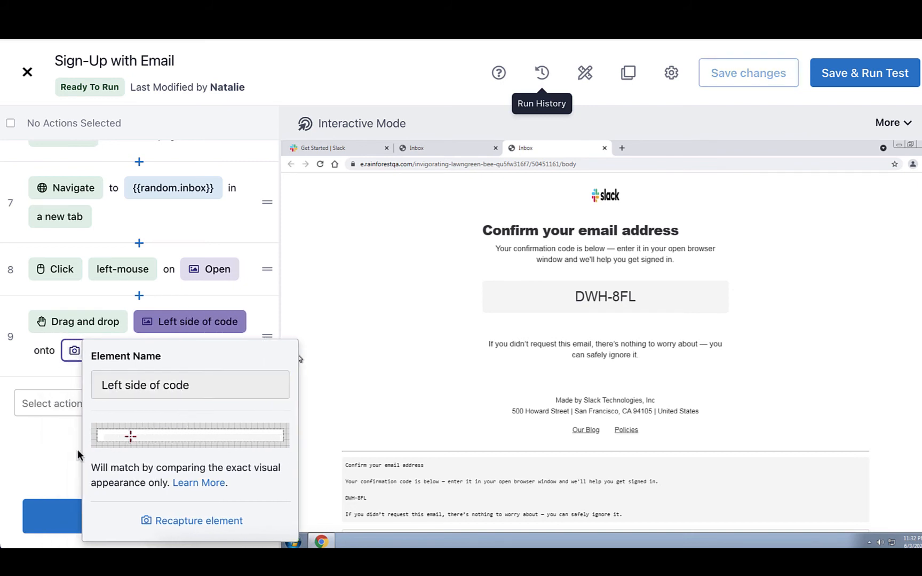
Step: Capture the code box's upper-edge strip as the Drag and drop action's target element and name it "Right side of code"
left_click(88, 352)
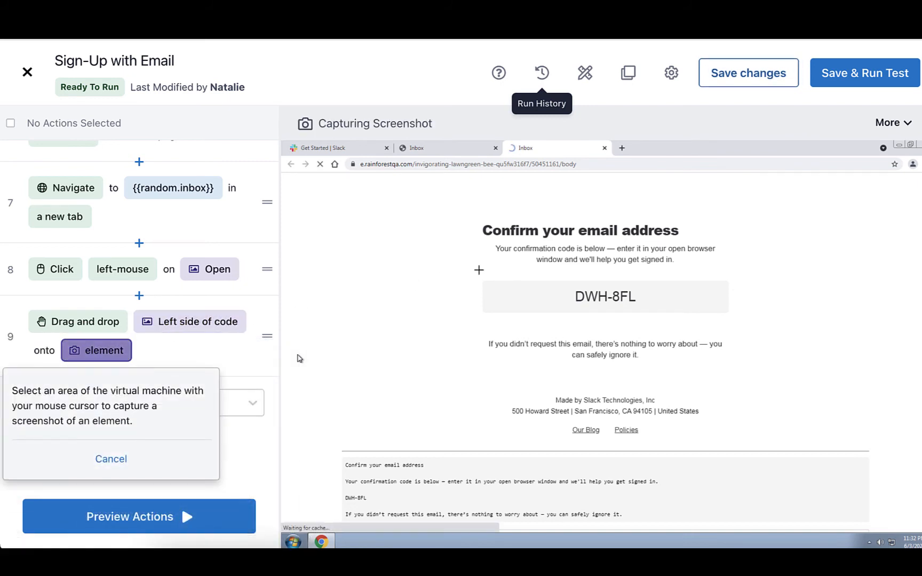
left_click_drag(478, 268, 729, 292)
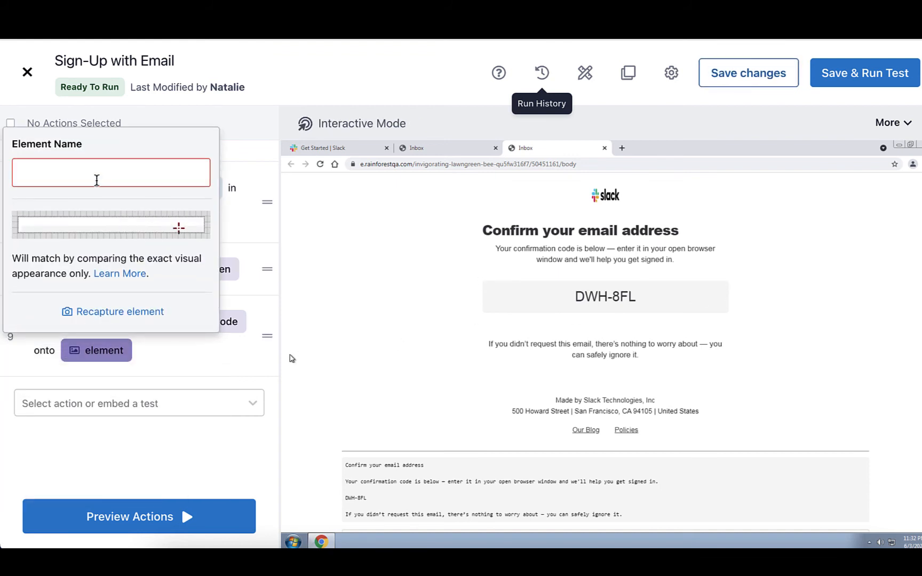
type("Right side of code")
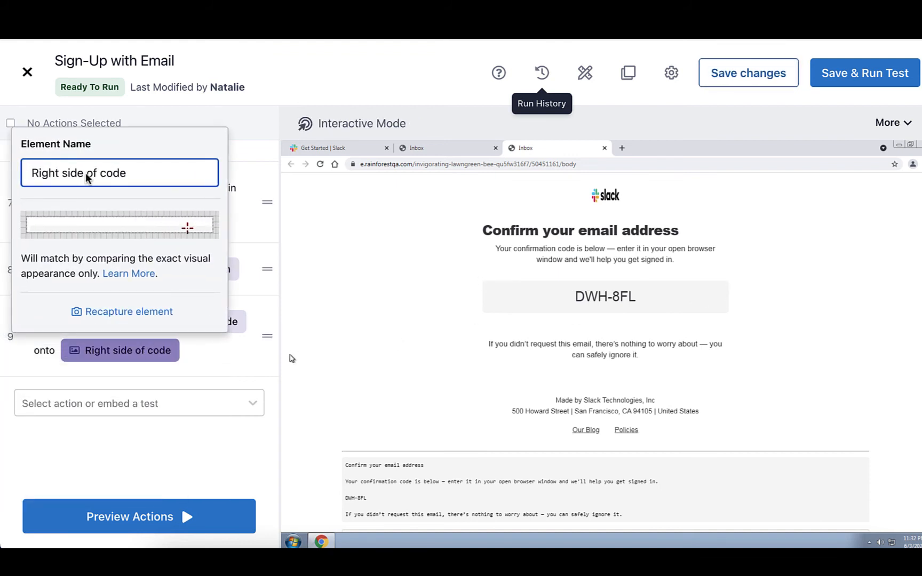
left_click(63, 444)
Step: Add a Press Key action set to the combination Control + C
left_click(66, 406)
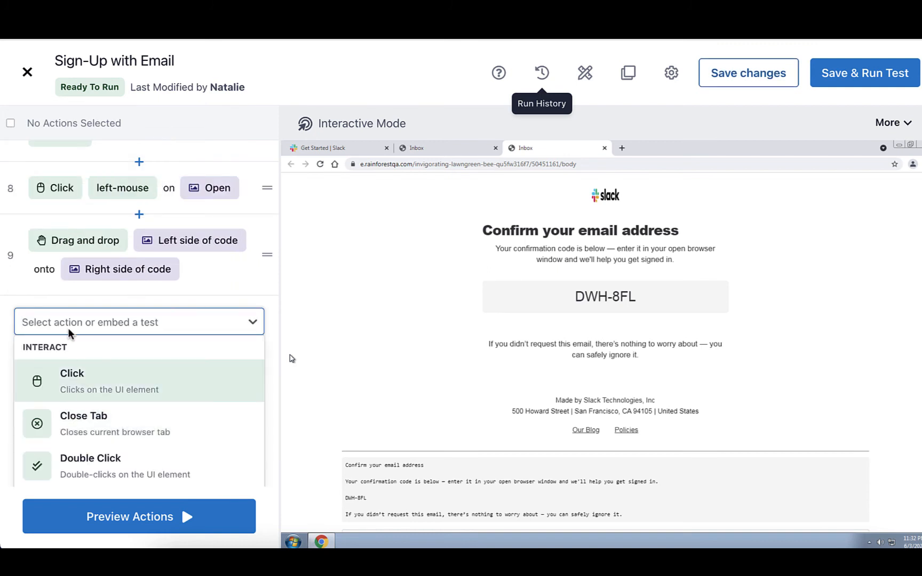
scroll(64, 448, "down", 3)
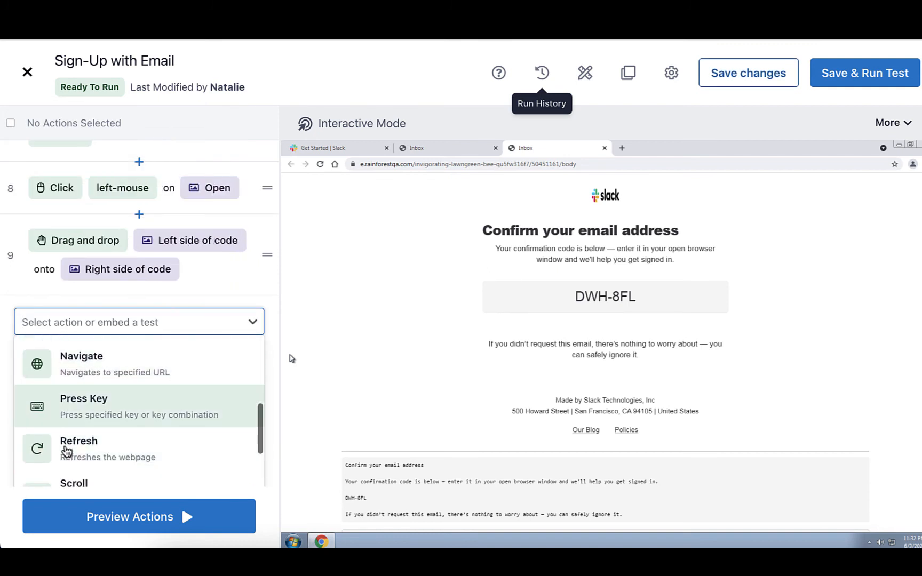
left_click(80, 406)
left_click(107, 331)
left_click(59, 379)
left_click(40, 438)
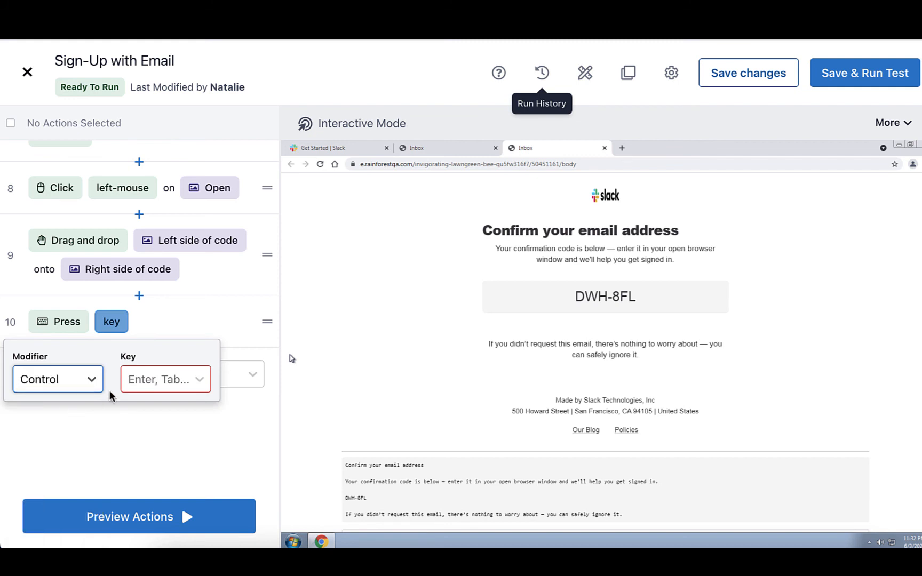
left_click(133, 379)
left_click(133, 468)
left_click(11, 261)
Step: Preview only the Drag and drop and Control + C actions in the virtual machine
left_click(10, 255)
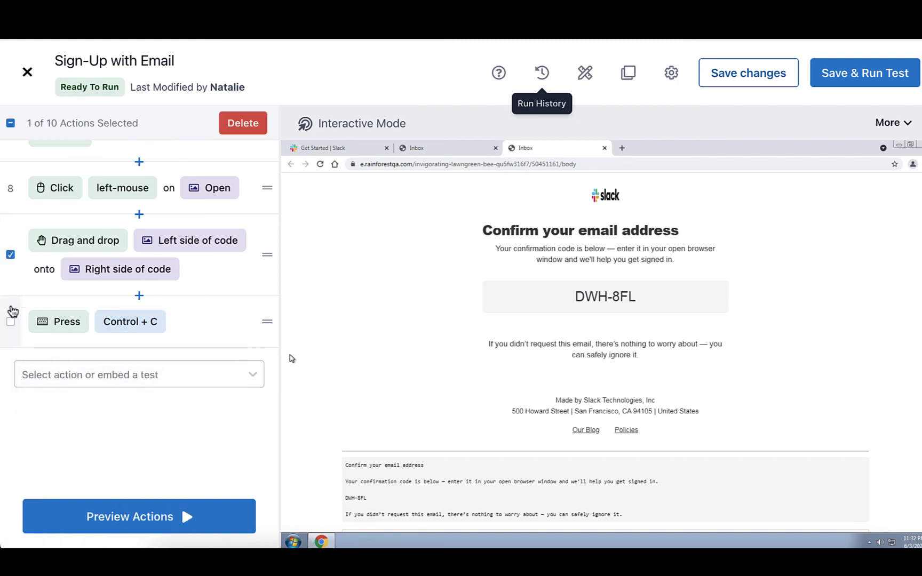
left_click(11, 321)
left_click(83, 504)
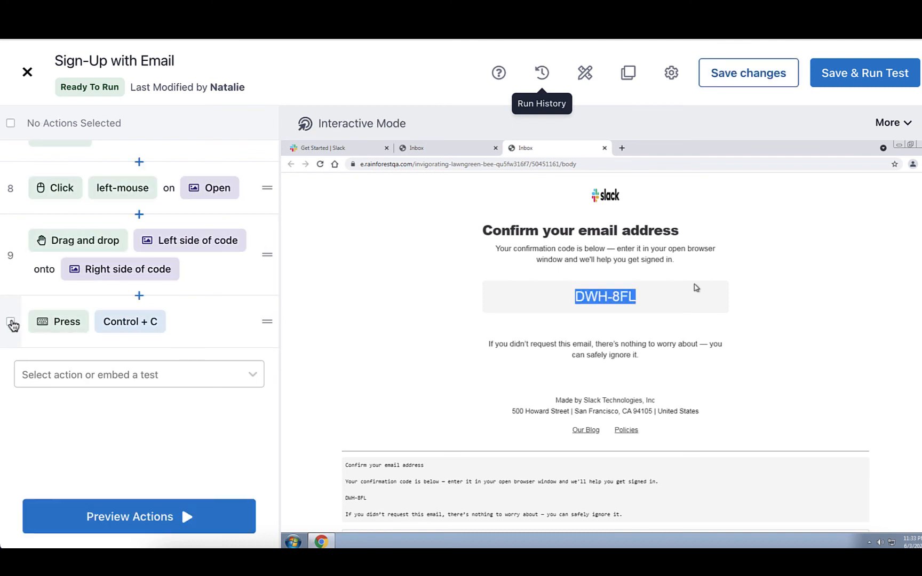
Step: Add a Click action targeting the captured "Get Started | Slack" browser tab, name the element "Slack Tab", and switch the virtual machine to that tab
left_click(25, 374)
left_click(65, 376)
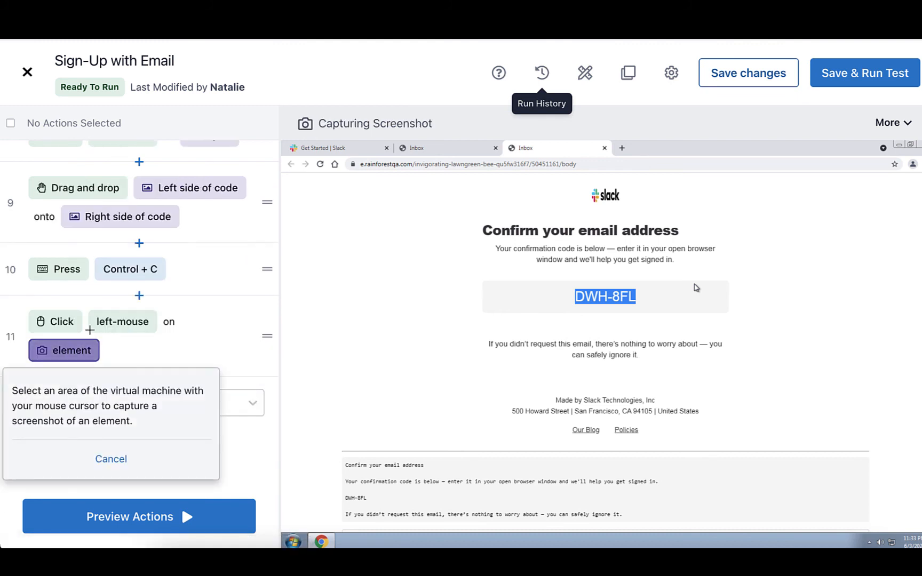
left_click_drag(287, 141, 358, 153)
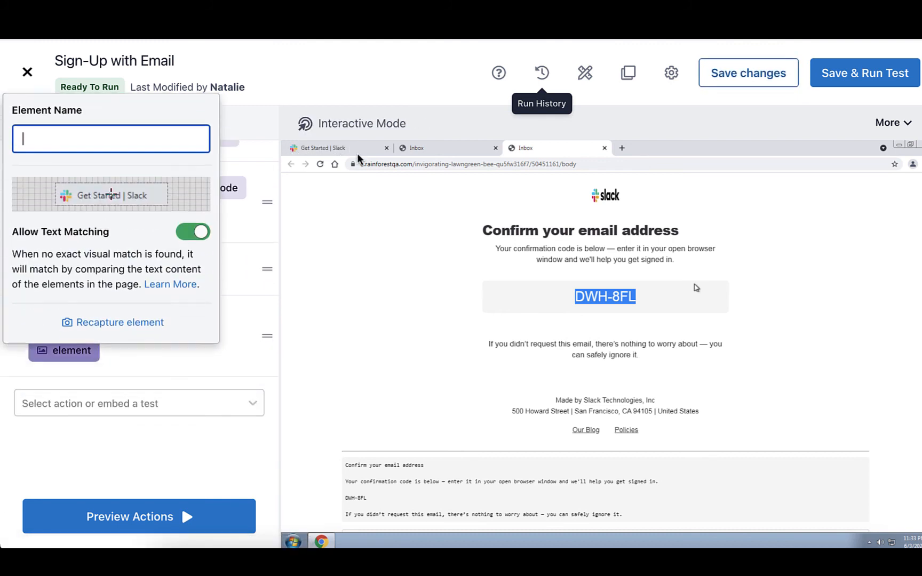
type("Slack Tab")
key("Return")
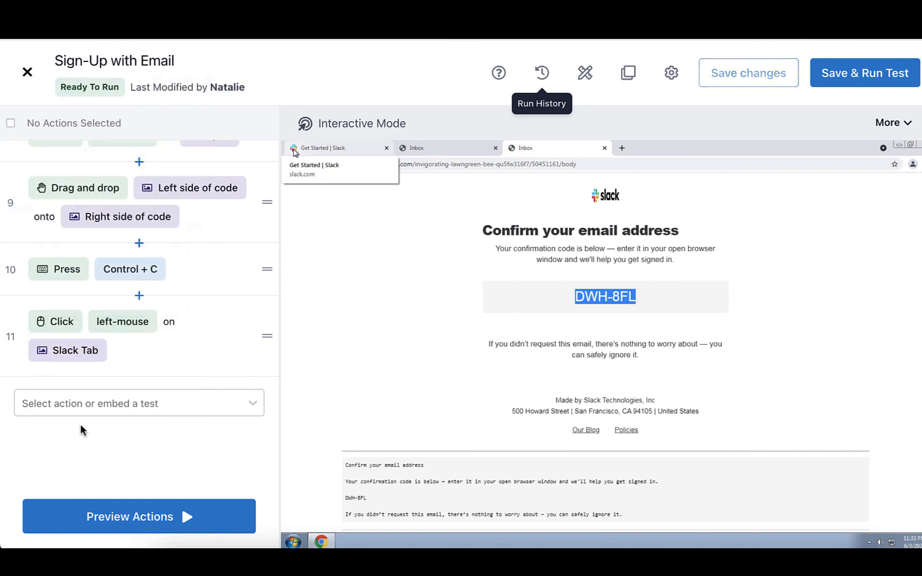
left_click(331, 153)
Step: Add a Press Key action set to the combination Control + V and preview only that action in the virtual machine
left_click(125, 404)
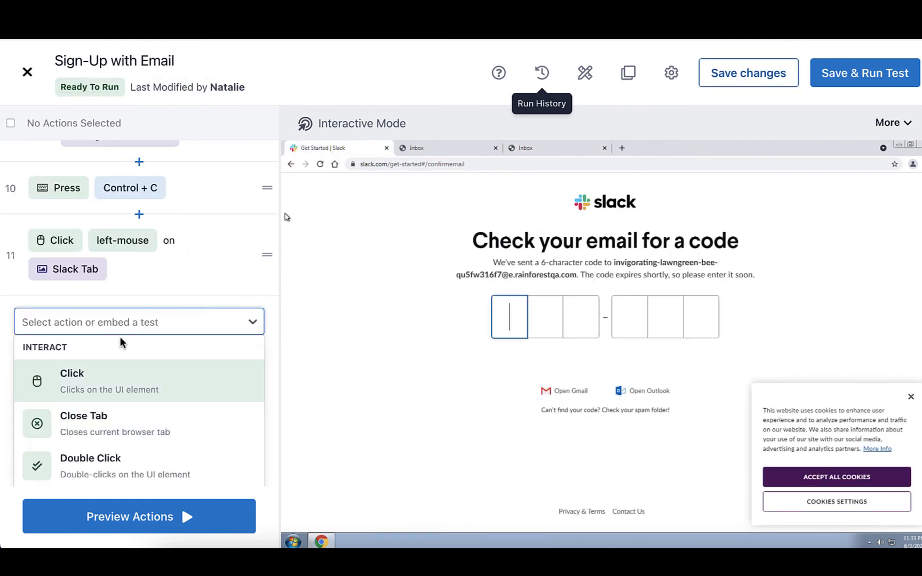
type("press")
key("Return")
left_click(110, 322)
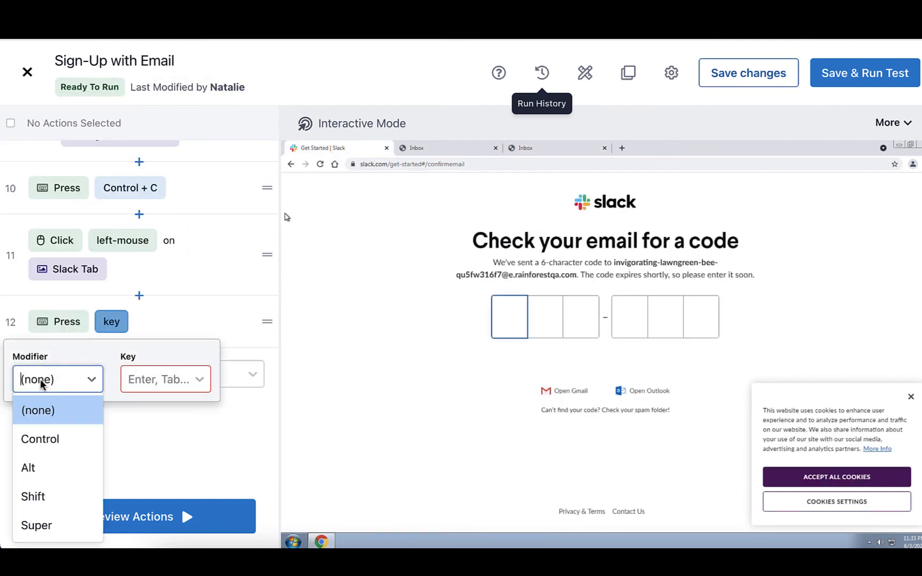
left_click(53, 438)
type("v")
left_click(141, 408)
left_click(140, 416)
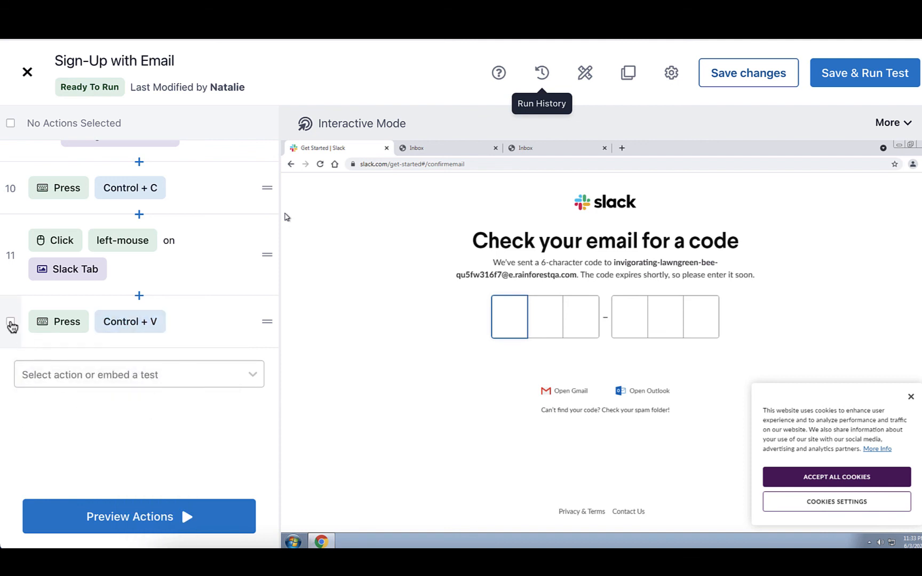
left_click(10, 322)
left_click(77, 516)
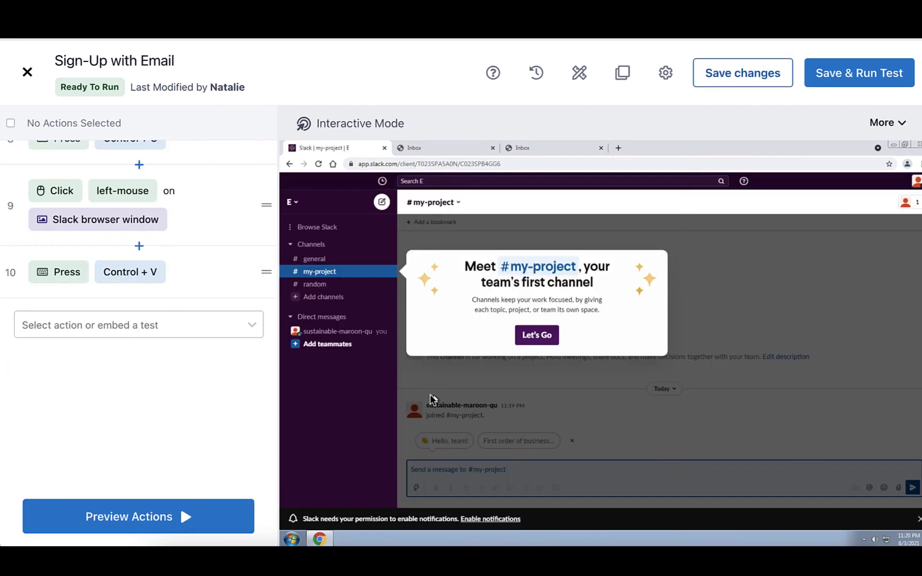
Step: Add an Observe action that checks the "Meet #my-project" welcome popup is visible, capturing the popup as an element named "Confirmation Message"
left_click(176, 325)
scroll(117, 437, "down", 3)
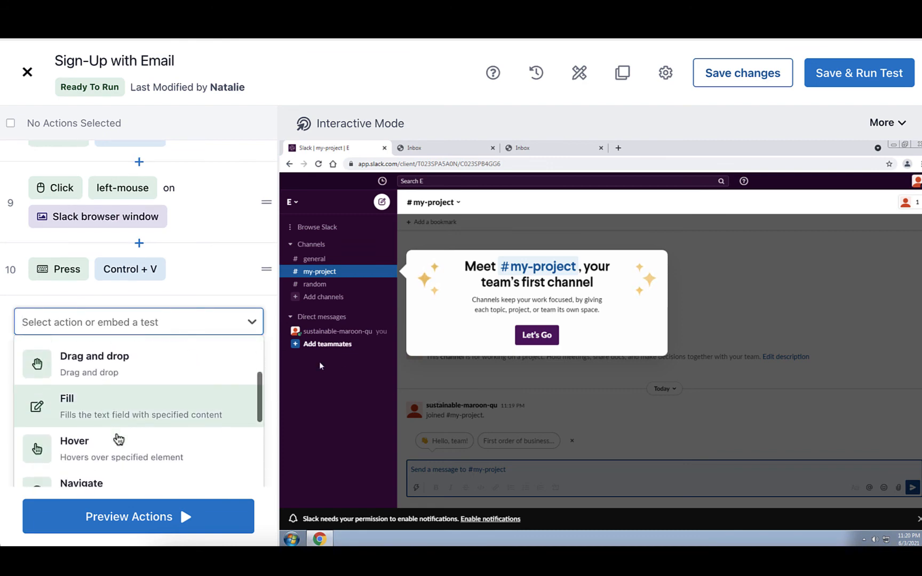
scroll(118, 439, "down", 10)
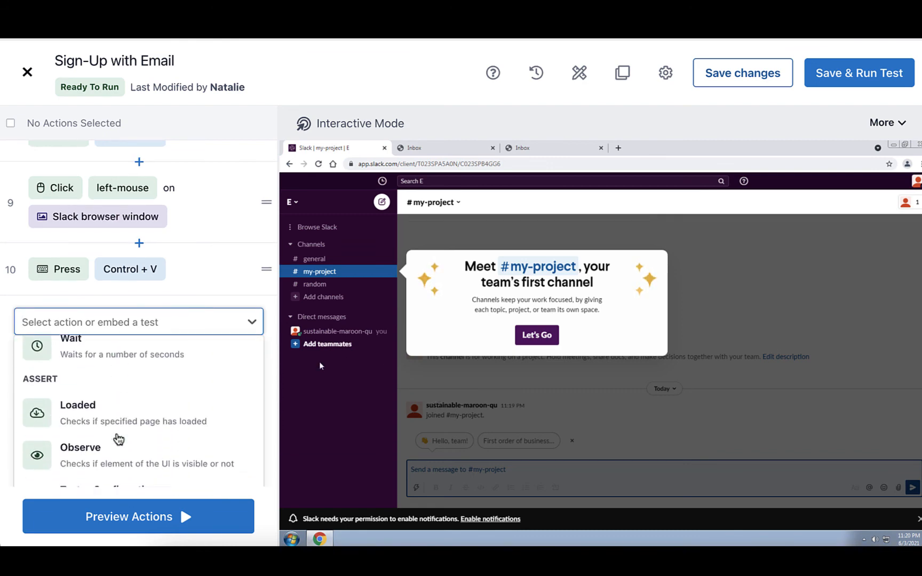
left_click(118, 438)
left_click(150, 322)
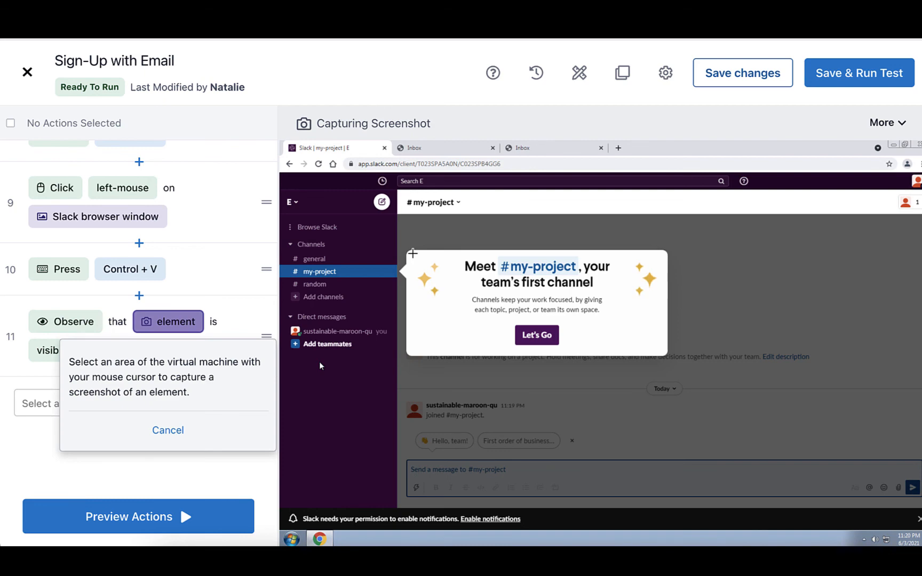
left_click_drag(413, 254, 670, 359)
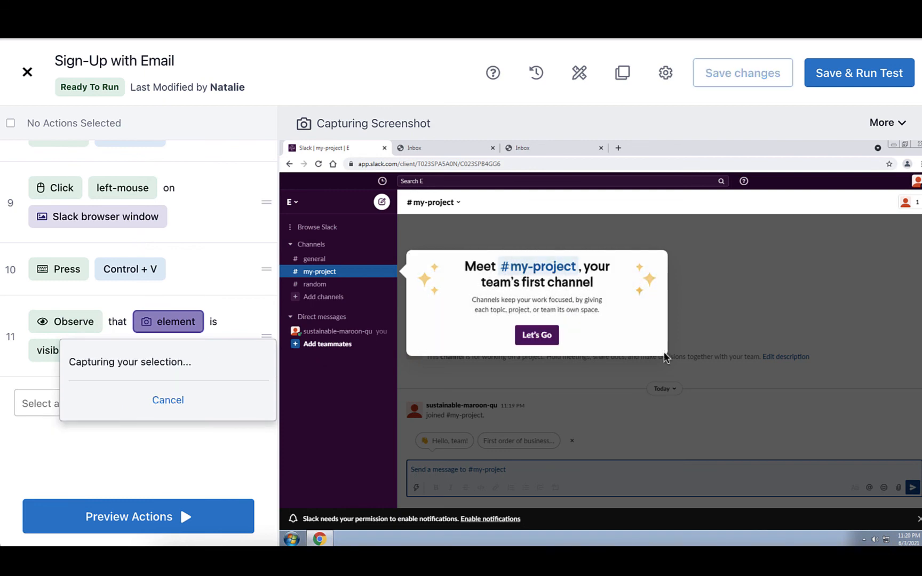
type("Confir")
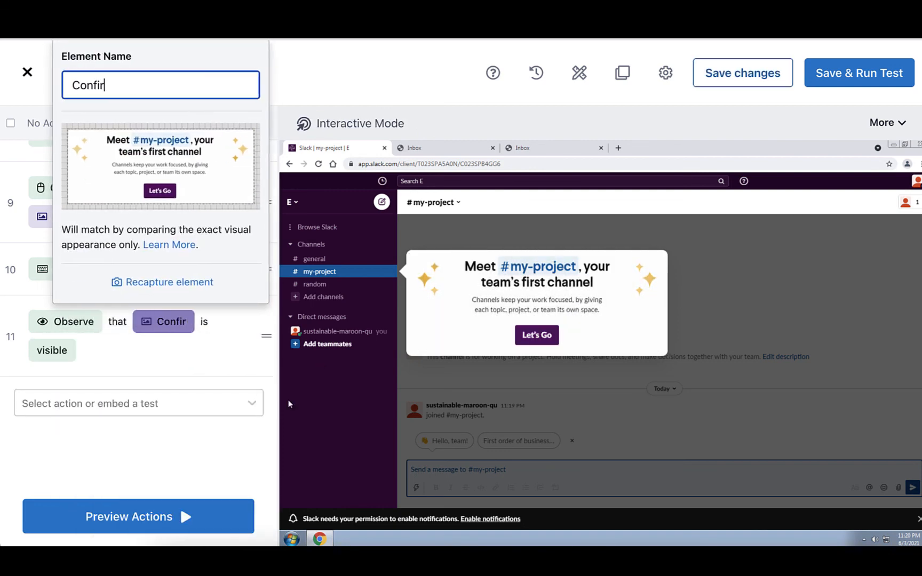
type("mation Message")
left_click(100, 438)
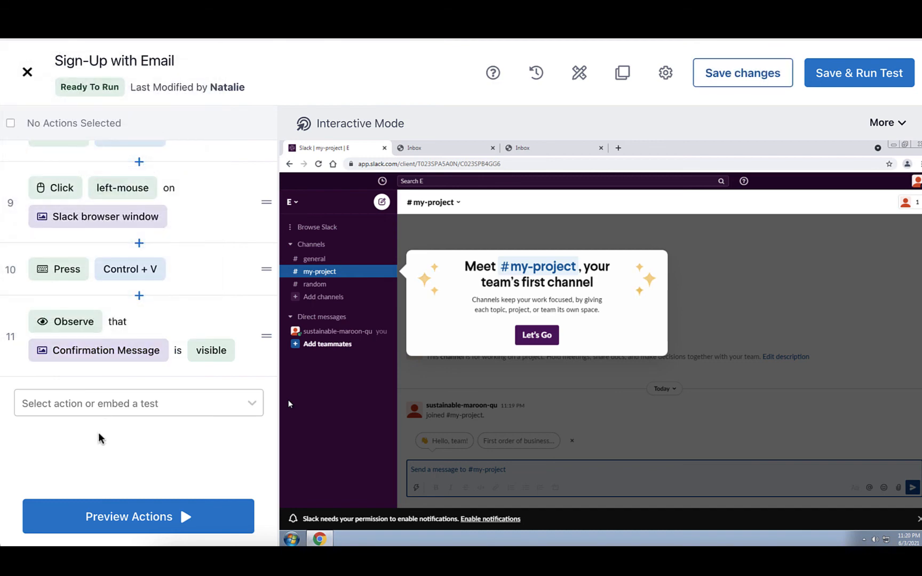